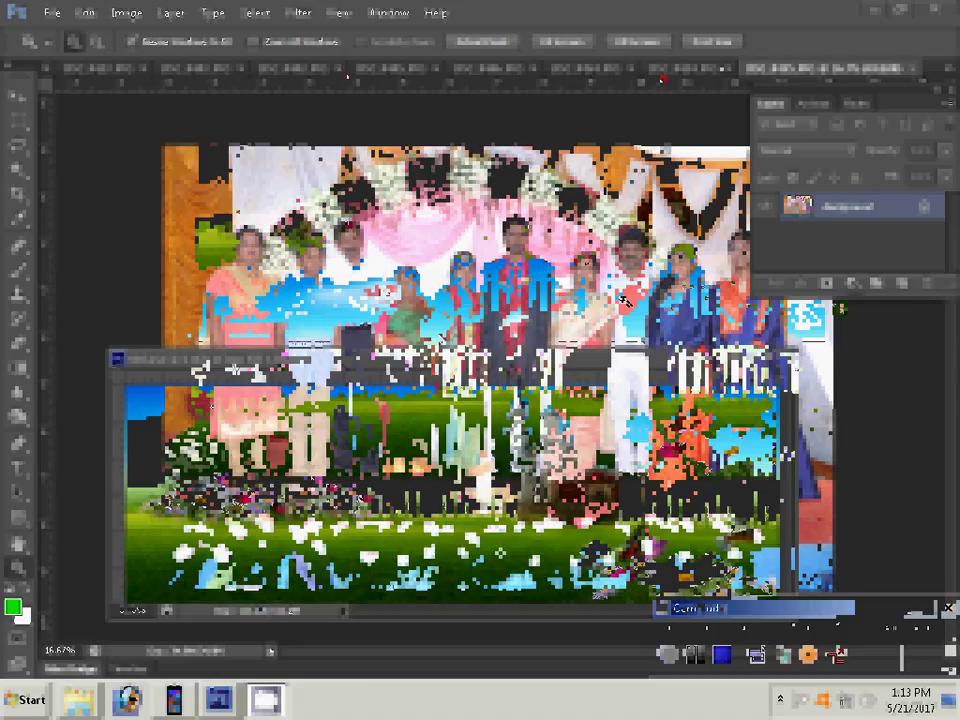
# - Resize the group photo to 8 inches wide and close its source without saving
pyautogui.hotkey('ctrl', 'alt', 'i')
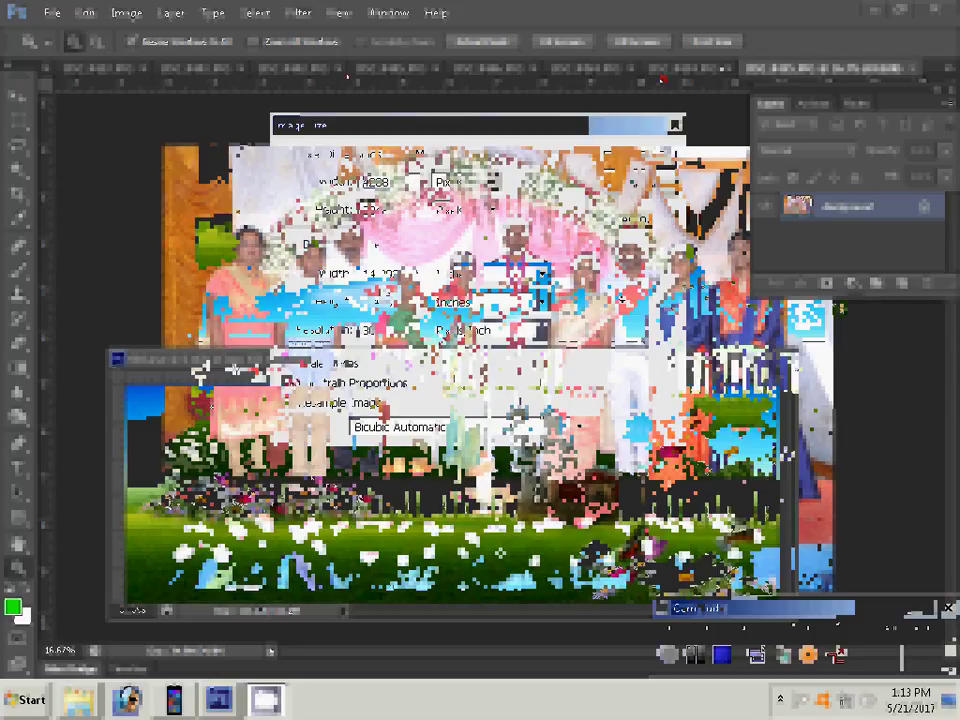
pyautogui.doubleClick(364, 274)
pyautogui.write('8')
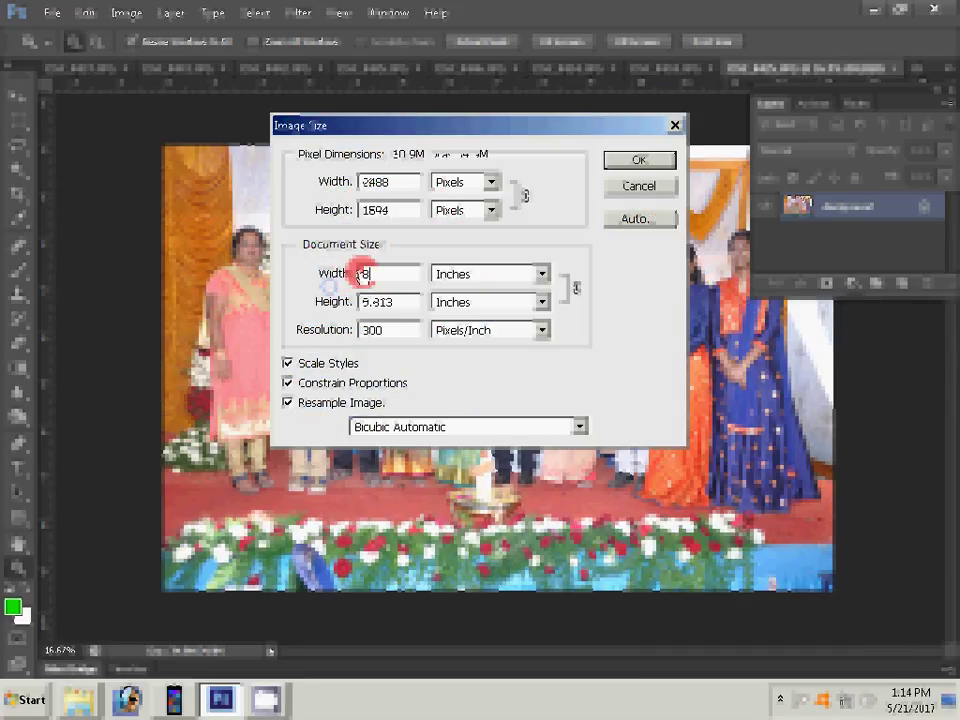
pyautogui.click(655, 163)
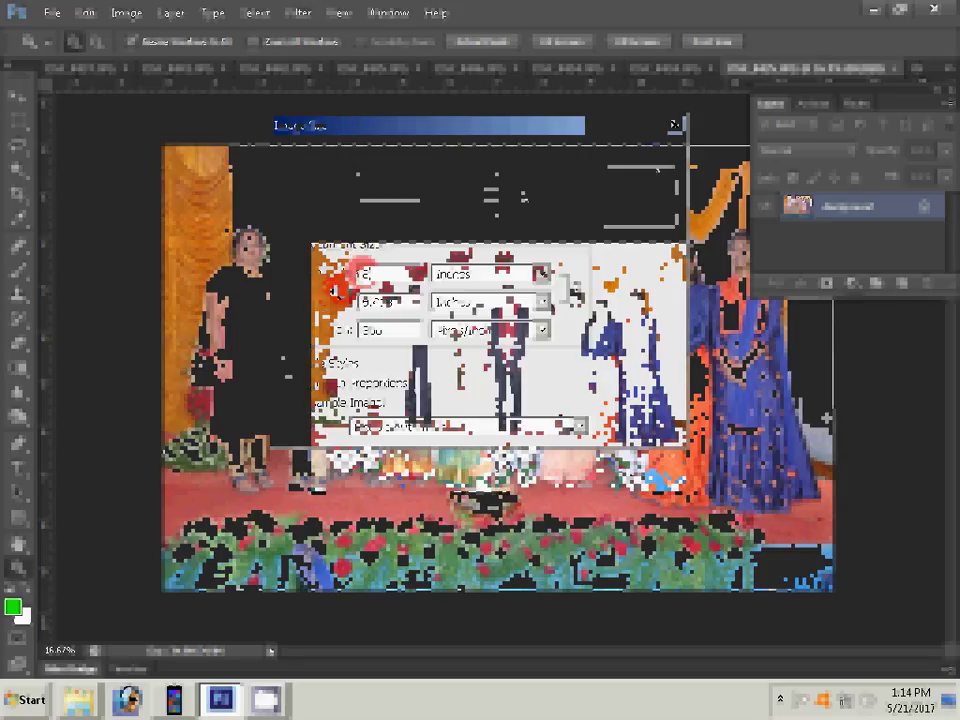
pyautogui.click(894, 68)
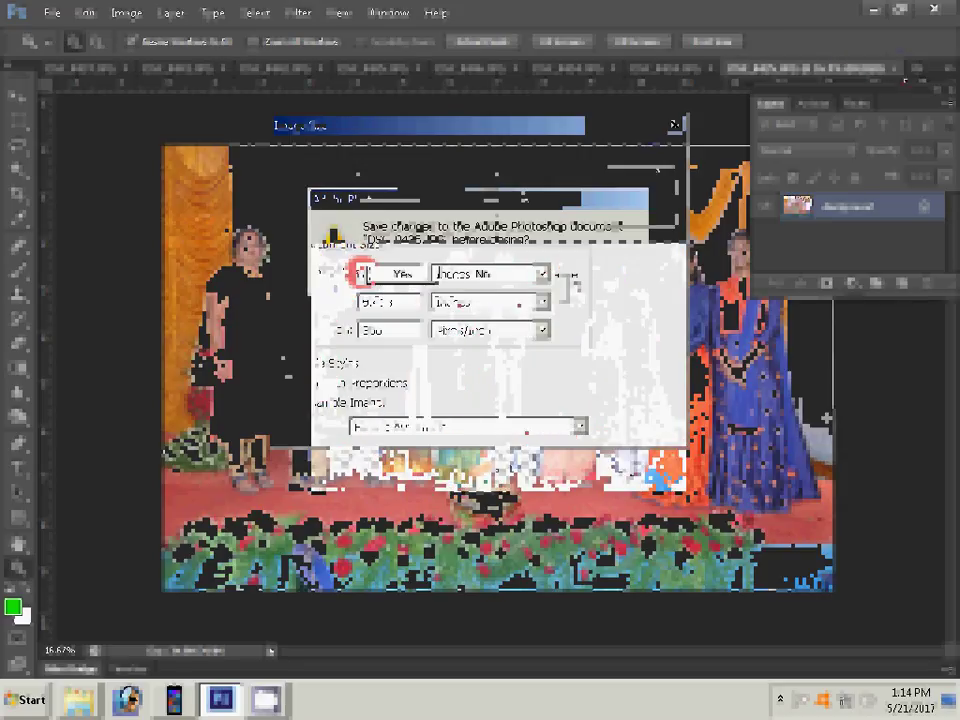
pyautogui.click(362, 272)
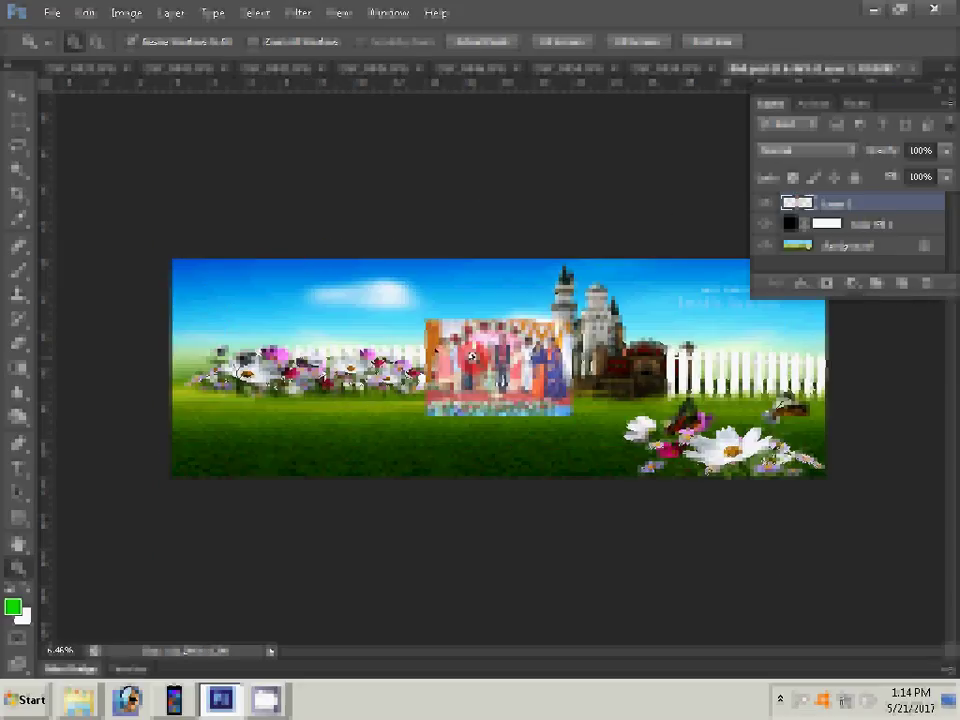
# - Move the first photo into the album page's lower-right corner
pyautogui.moveTo(471, 356); pyautogui.dragTo(674, 402)
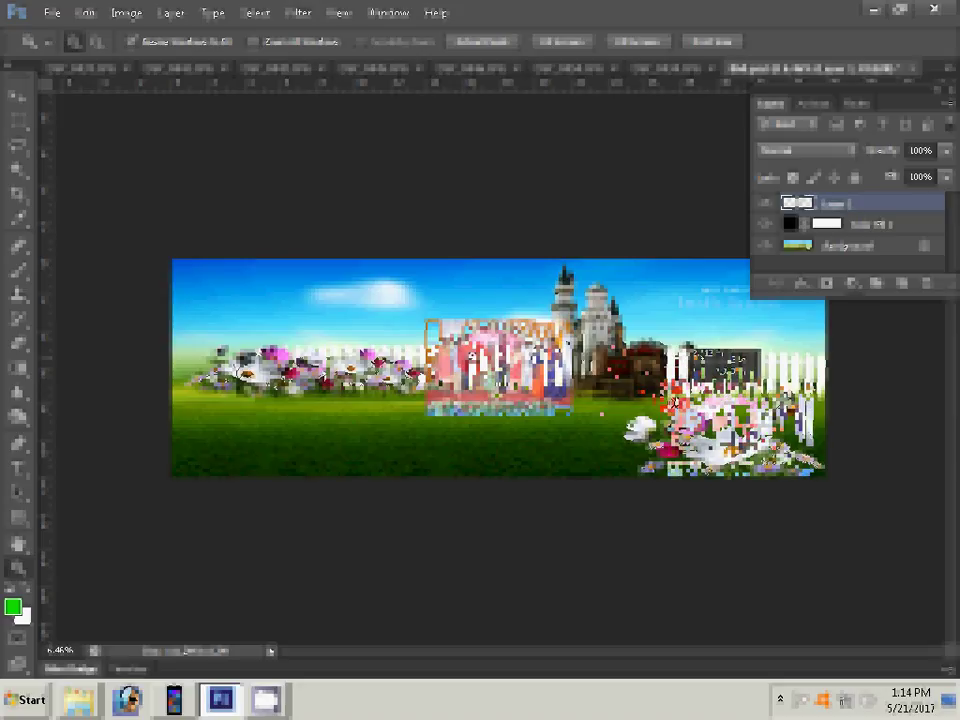
pyautogui.moveTo(674, 402); pyautogui.dragTo(688, 412)
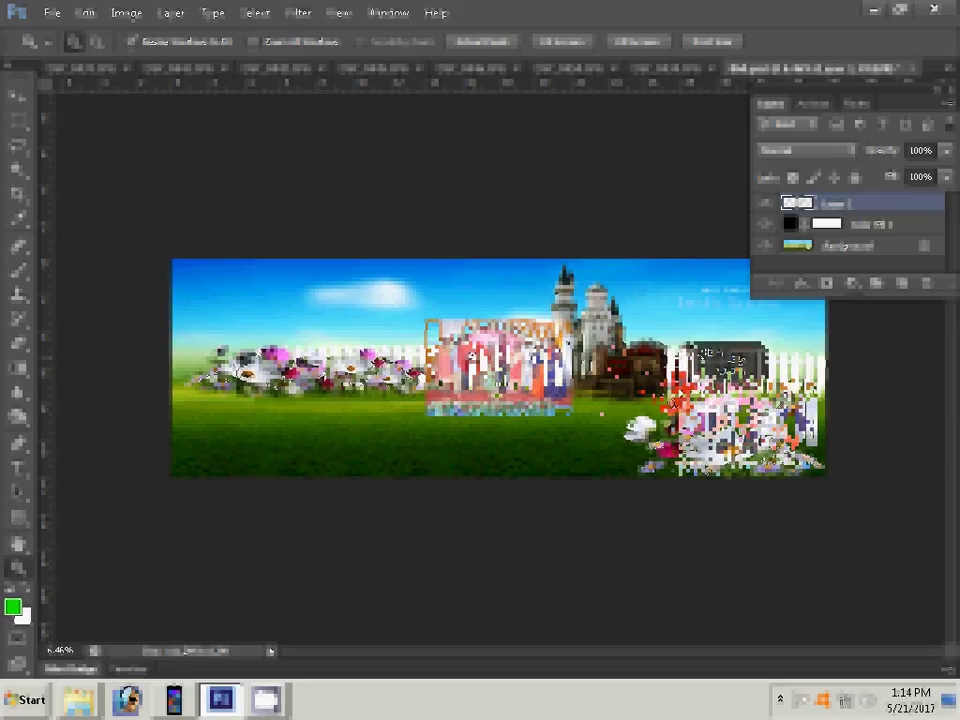
pyautogui.press('v')
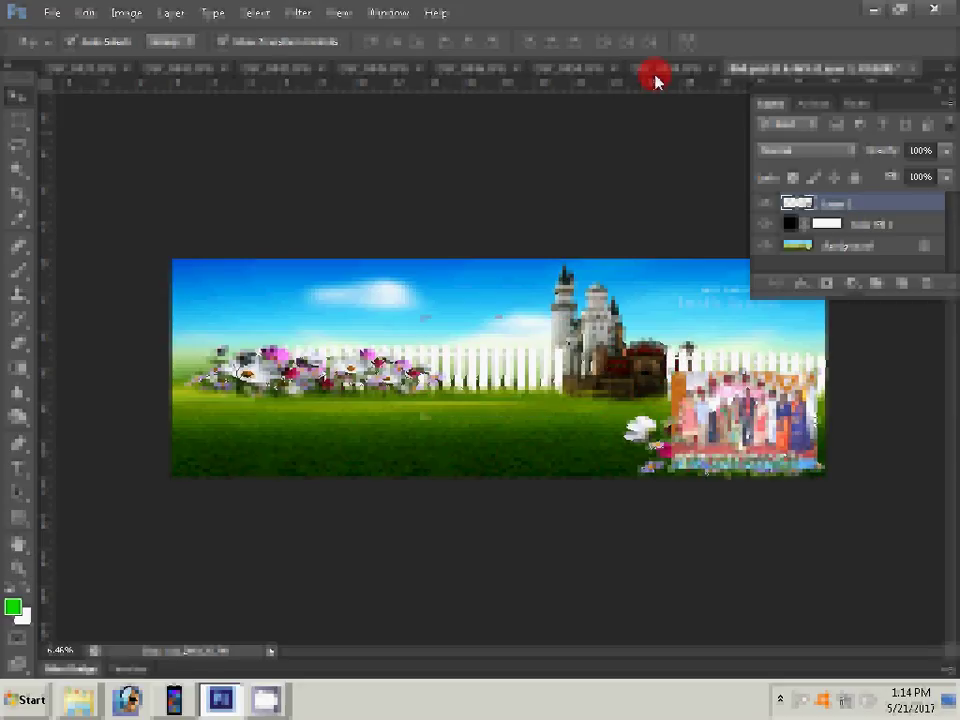
# - Resize the next photo, DSC_0434.JPG, and start closing its tab
pyautogui.hotkey('ctrl', 'v')
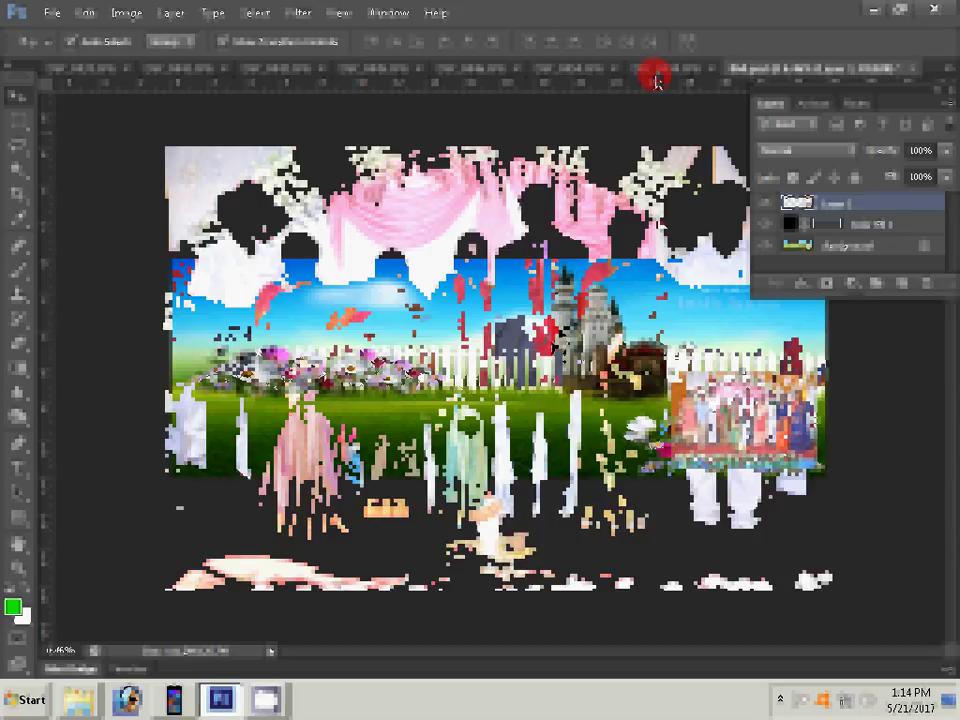
pyautogui.hotkey('ctrl', 'alt', 'i')
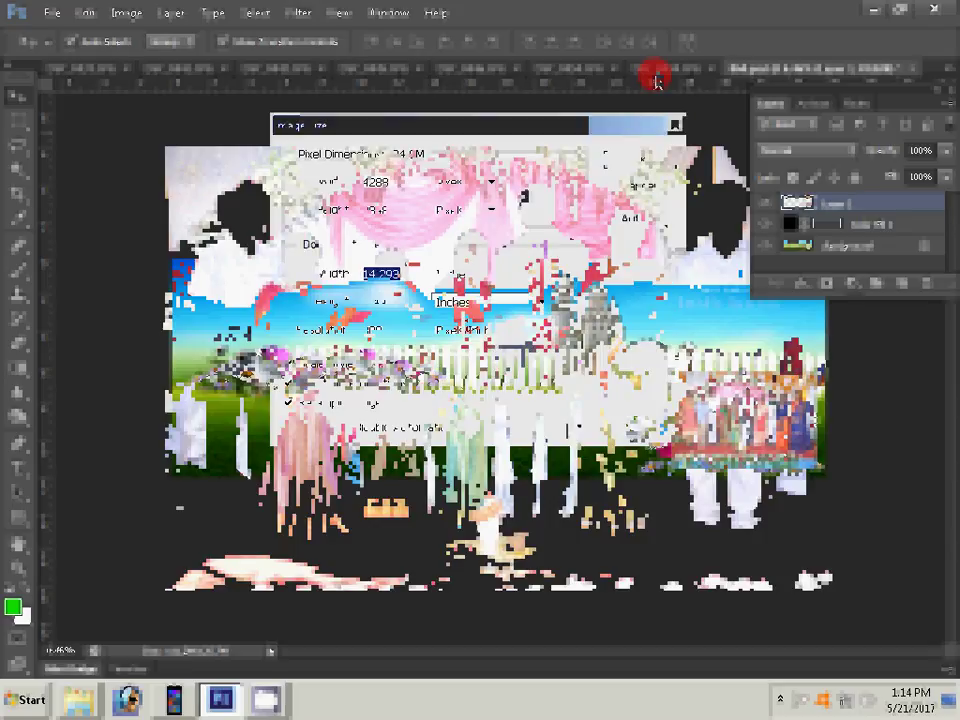
pyautogui.press('Return')
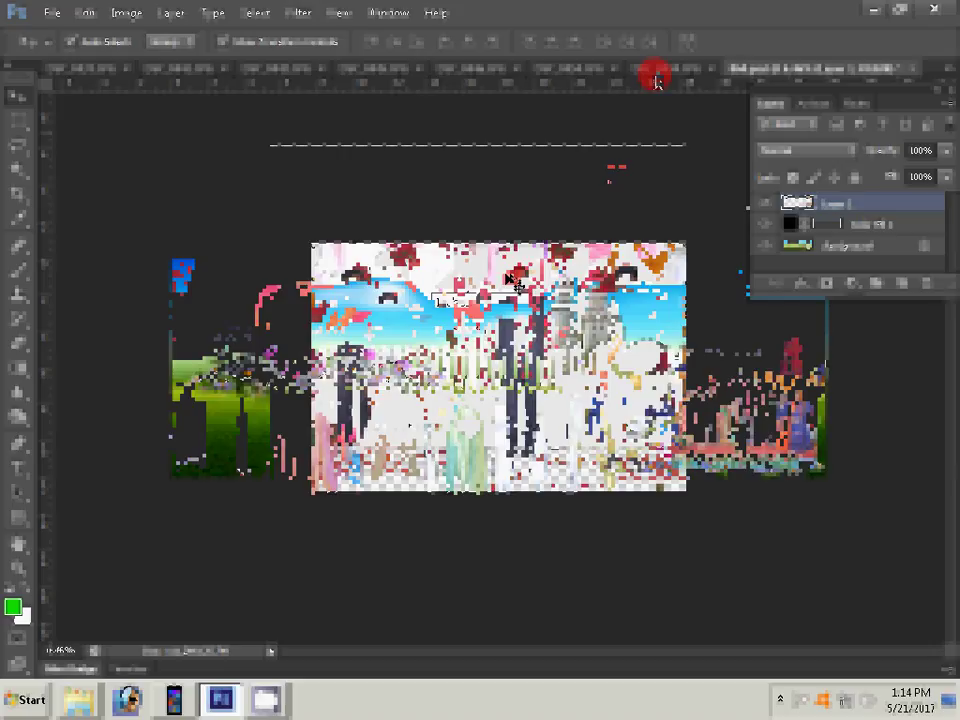
pyautogui.click(903, 68)
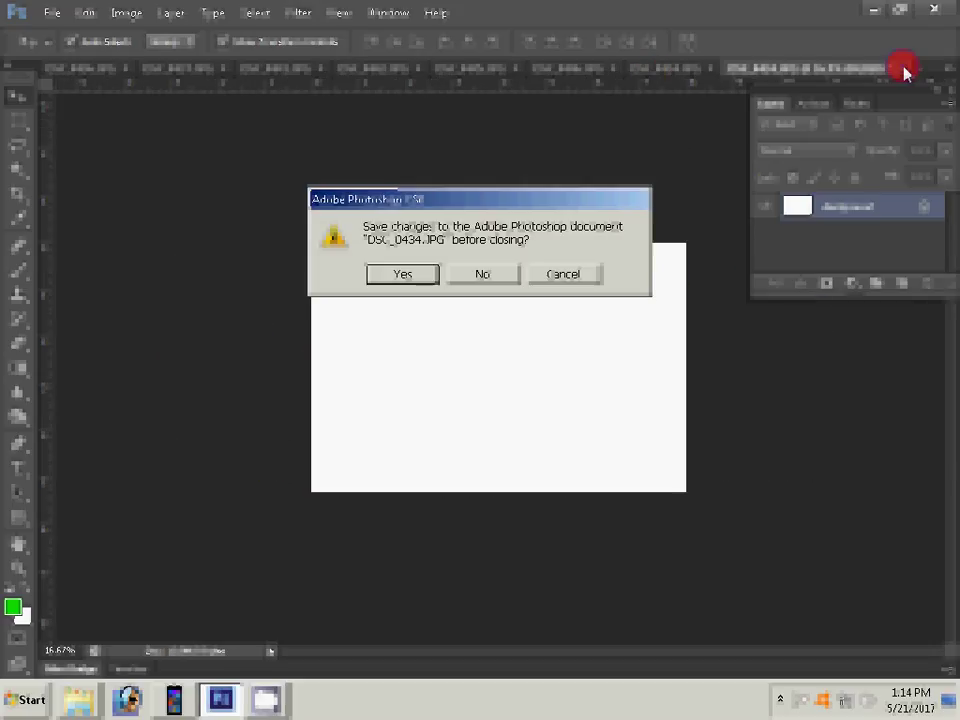
# - Close DSC_0434 unsaved, then add an 8-inch photo beside the right-hand pair near the top
pyautogui.press('n')
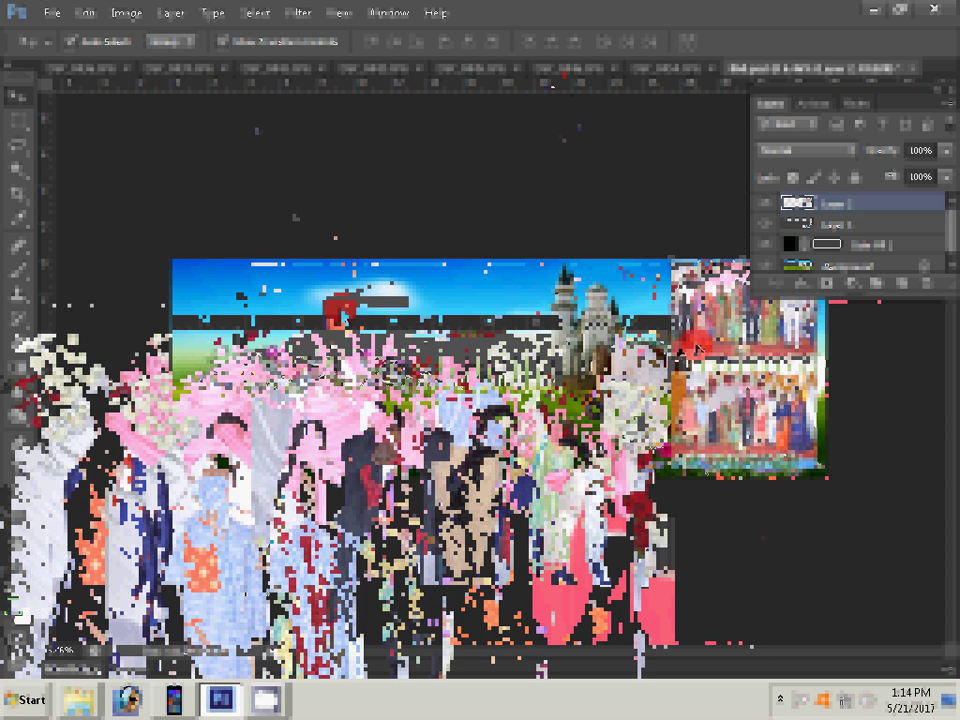
pyautogui.hotkey('ctrl', 'alt', 'i')
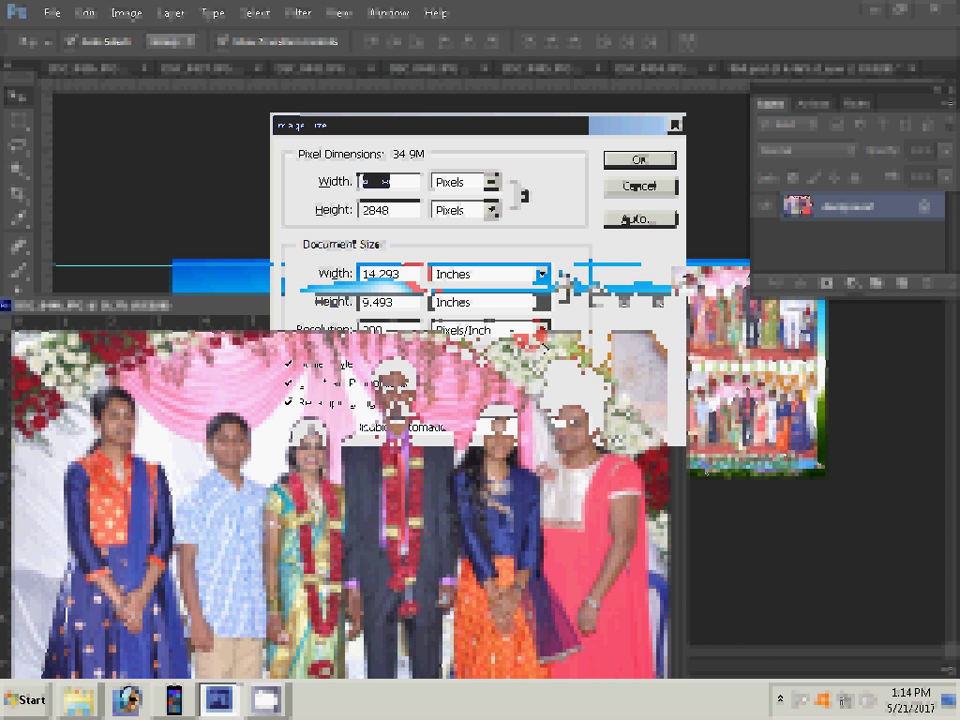
pyautogui.write('8')
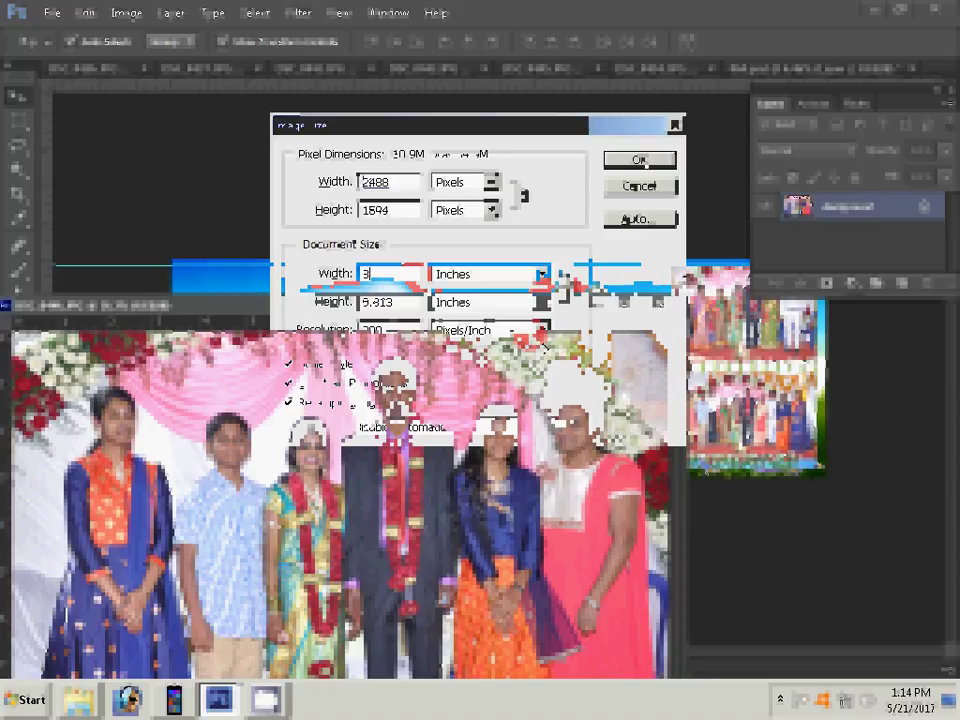
pyautogui.click(640, 160)
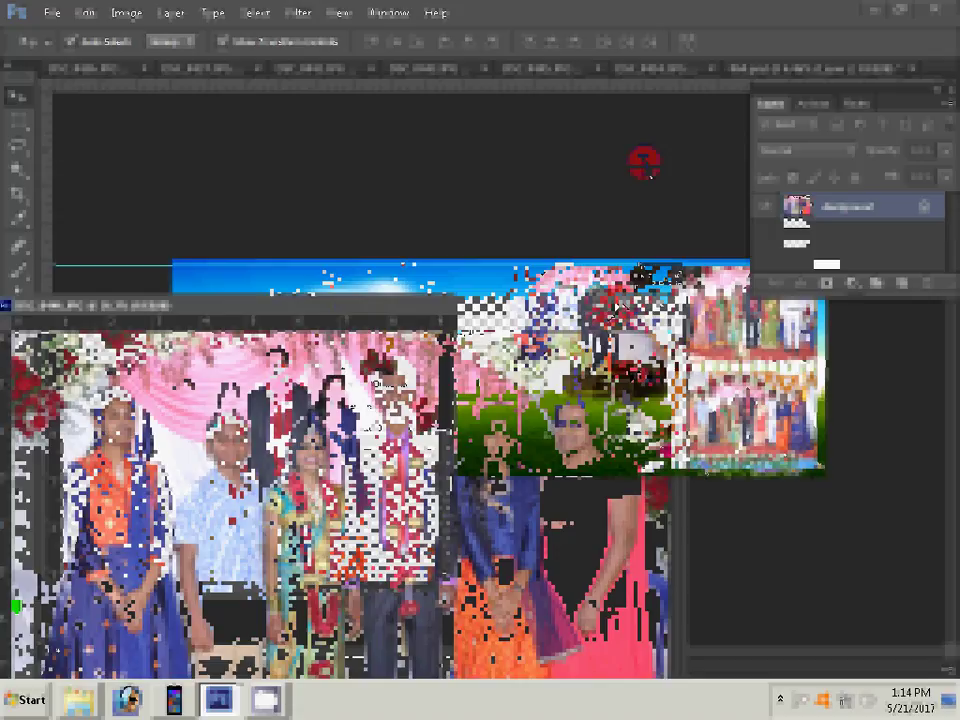
pyautogui.moveTo(645, 162); pyautogui.dragTo(617, 305)
# - Close DSC_8445.JPG without saving, select Layer 1, and bring up the next photo's Image Size
pyautogui.hotkey('ctrl', 'w')
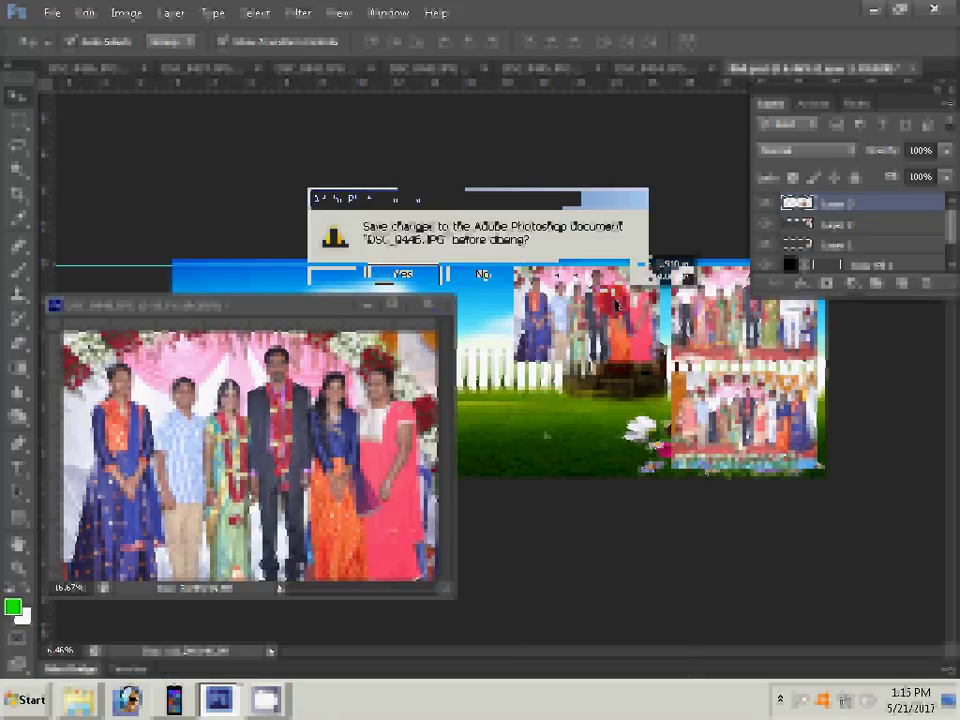
pyautogui.press('n')
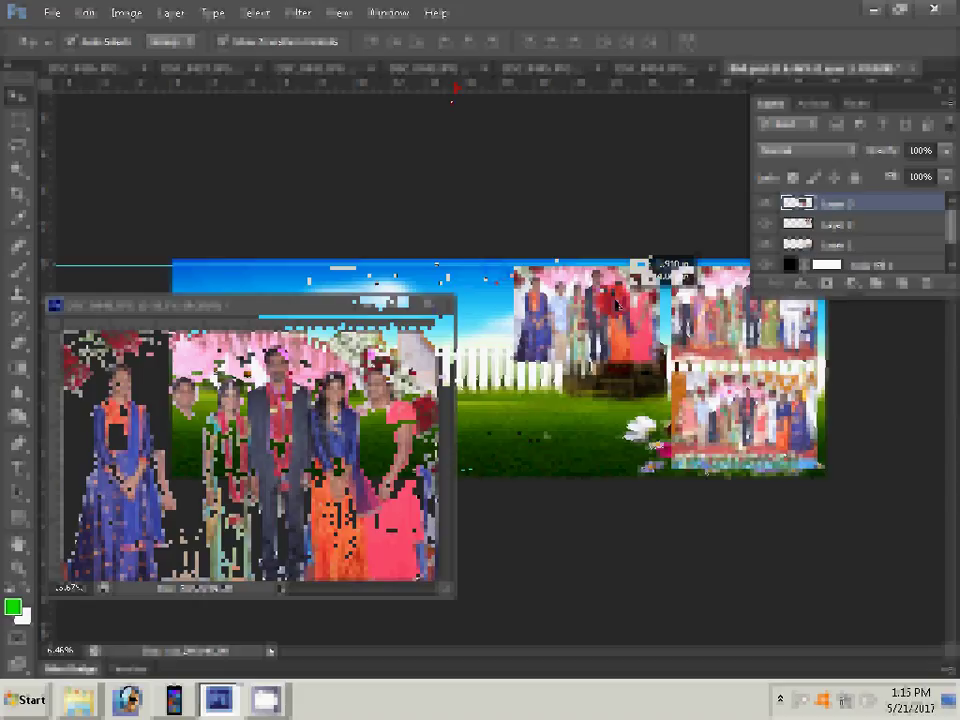
pyautogui.click(615, 305)
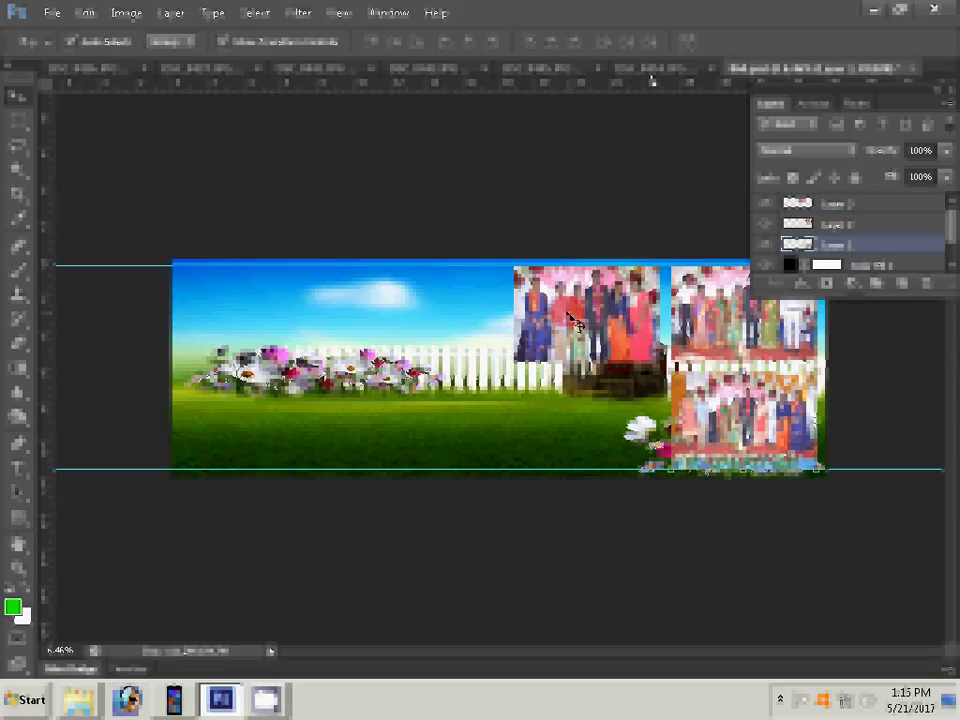
pyautogui.hotkey('ctrl', 'alt', 'i')
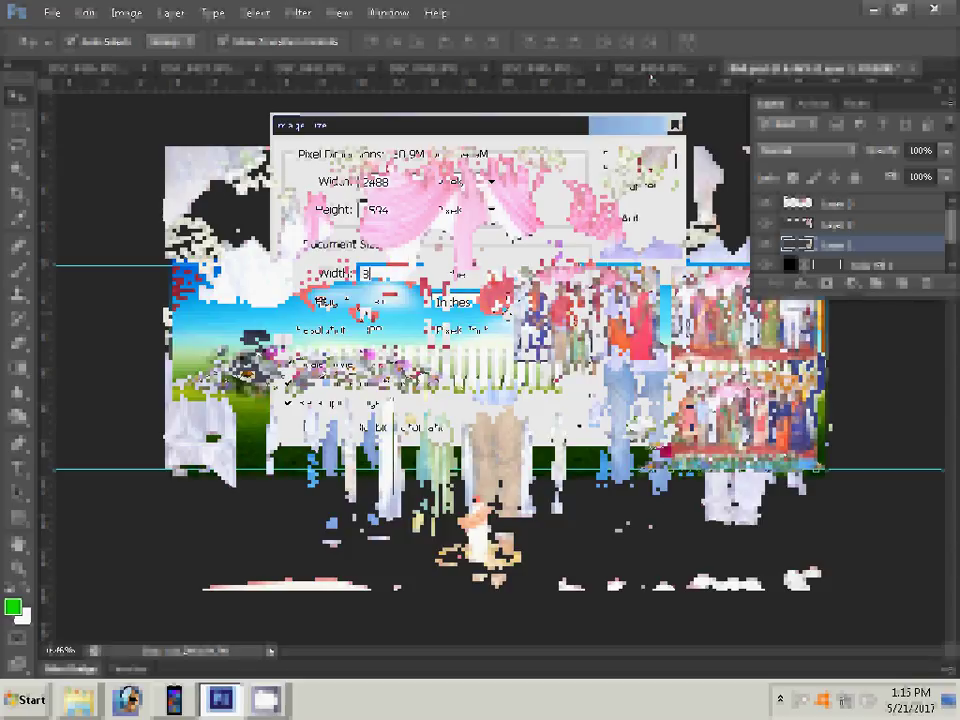
# - Resize the fourth photo, close DSC_0484.JPG unsaved, and bring up the next photo's Image Size
pyautogui.write('5')
pyautogui.press('Return')
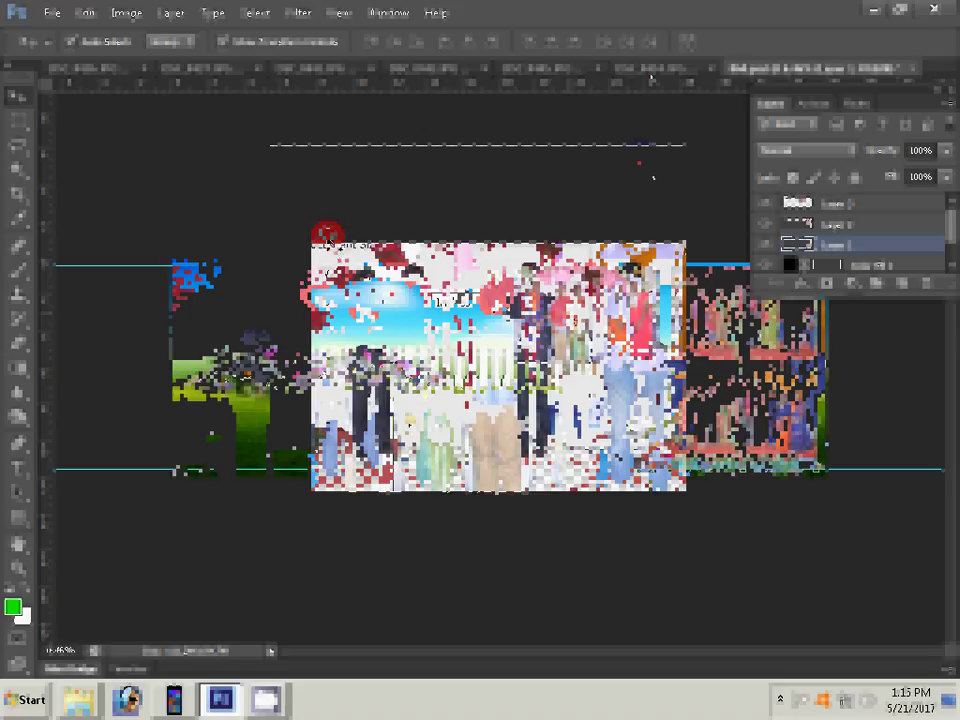
pyautogui.click(784, 75)
pyautogui.click(483, 278)
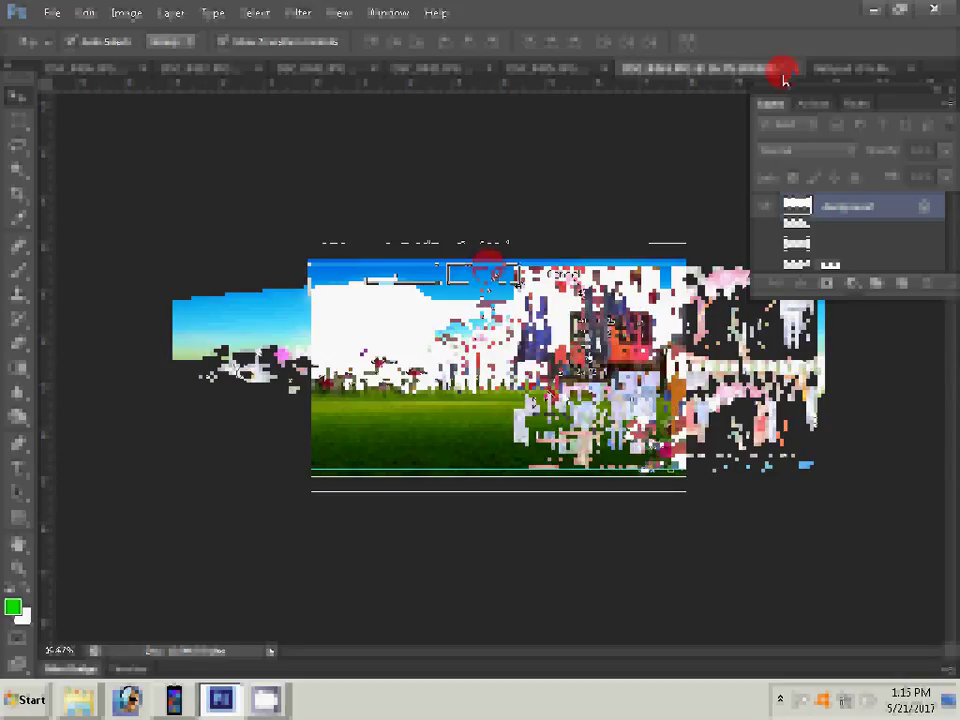
pyautogui.click(626, 69)
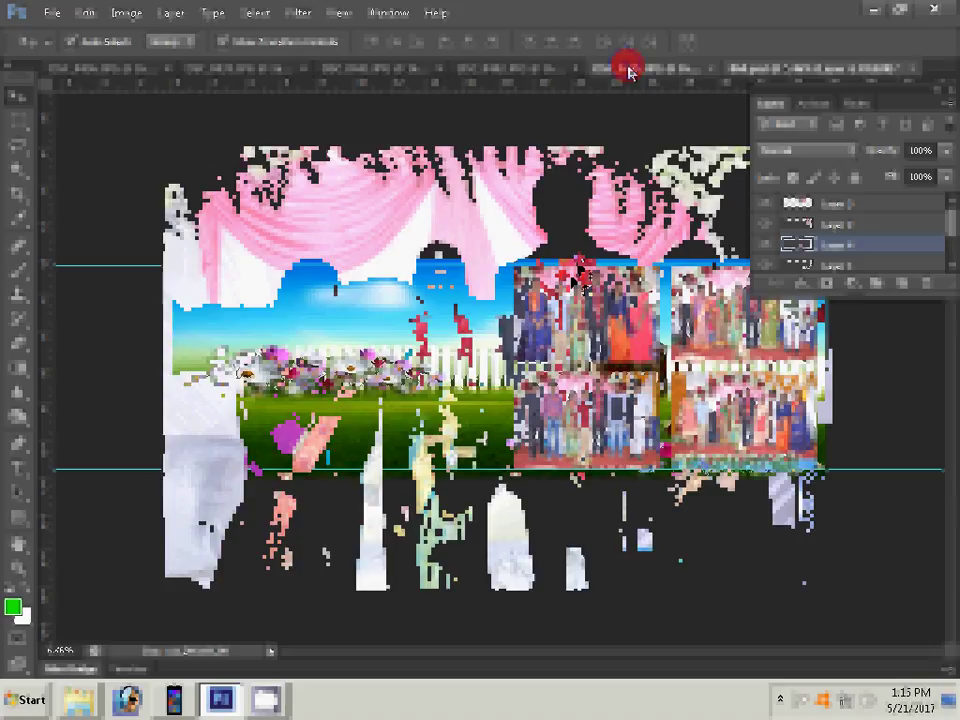
pyautogui.hotkey('ctrl', 'alt', 'i')
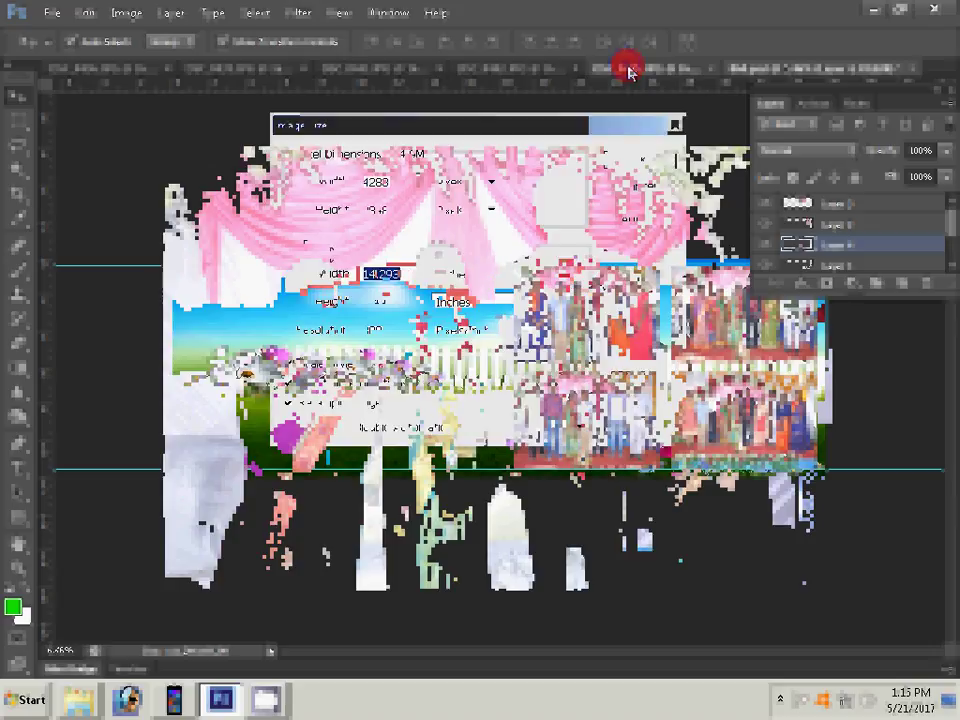
pyautogui.moveTo(336, 252)
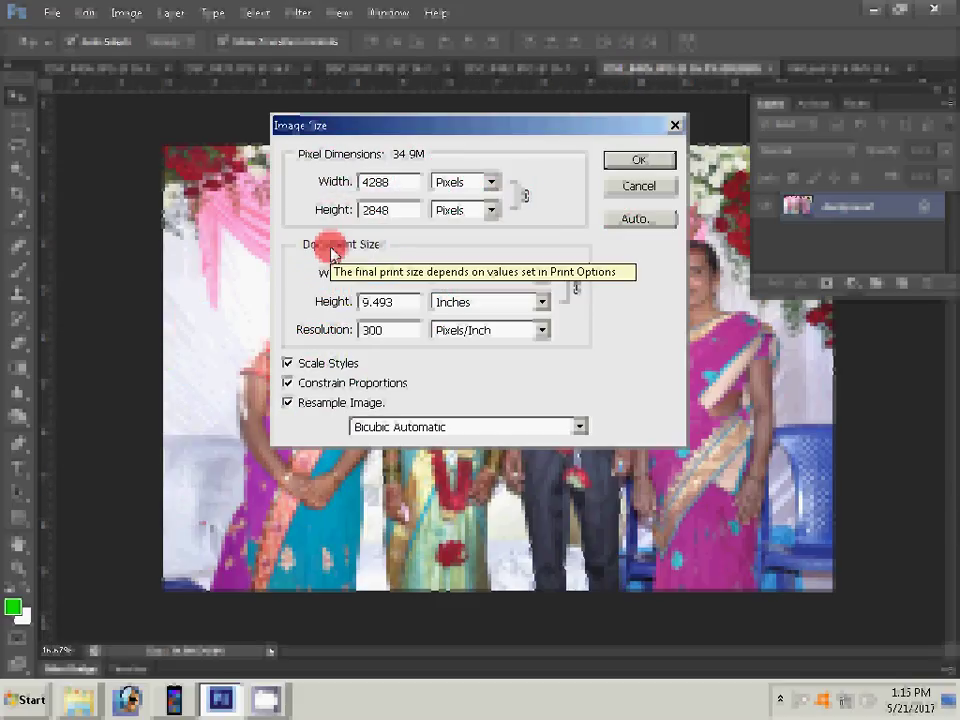
# - Place the 8-inch DSC_0445 photo at the page's upper left, then bring up the next photo's Image Size
pyautogui.write('8')
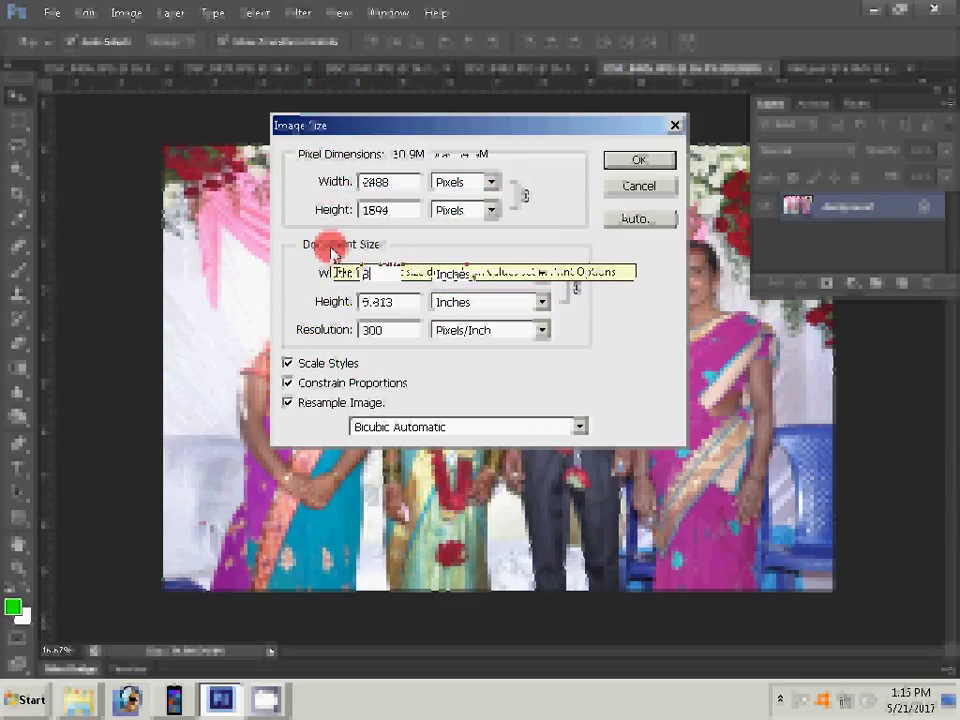
pyautogui.press('Return')
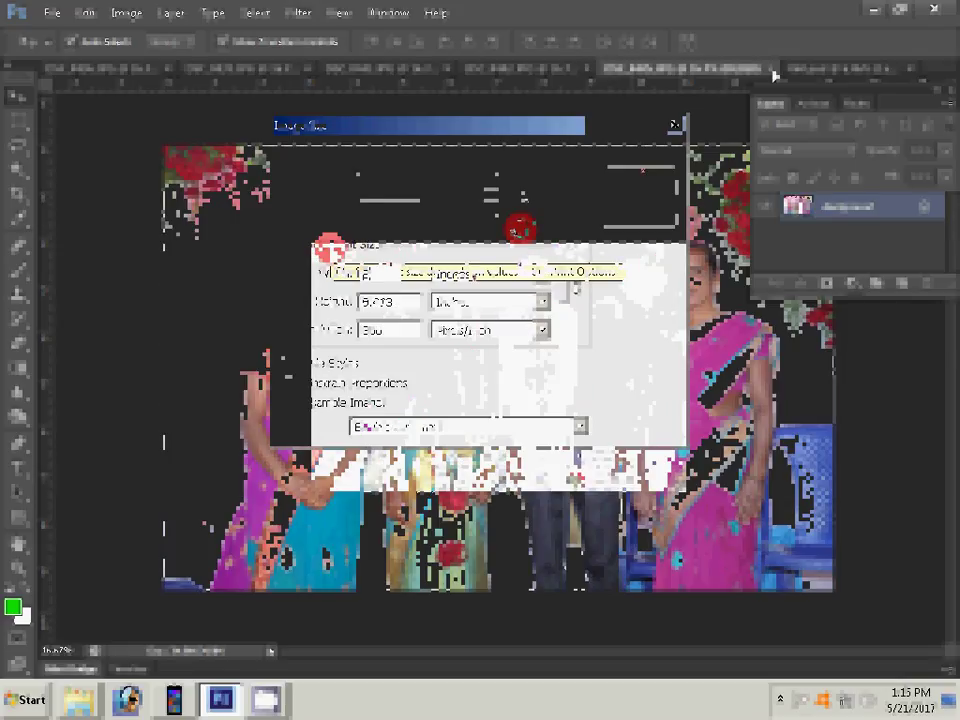
pyautogui.hotkey('ctrl', 'w')
pyautogui.press('n')
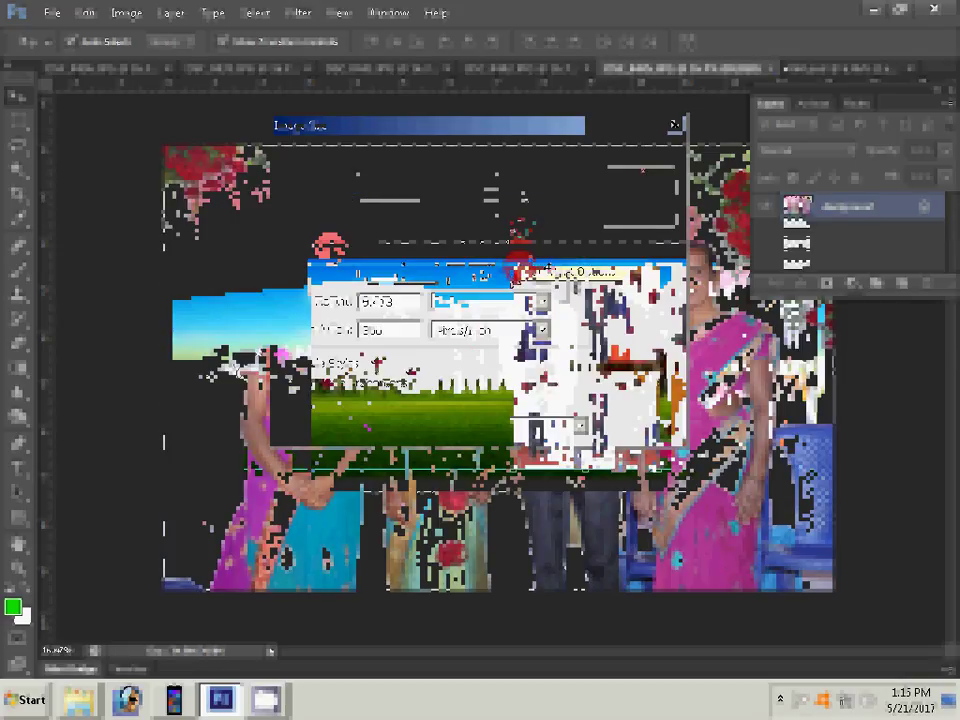
pyautogui.moveTo(420, 343); pyautogui.dragTo(290, 247)
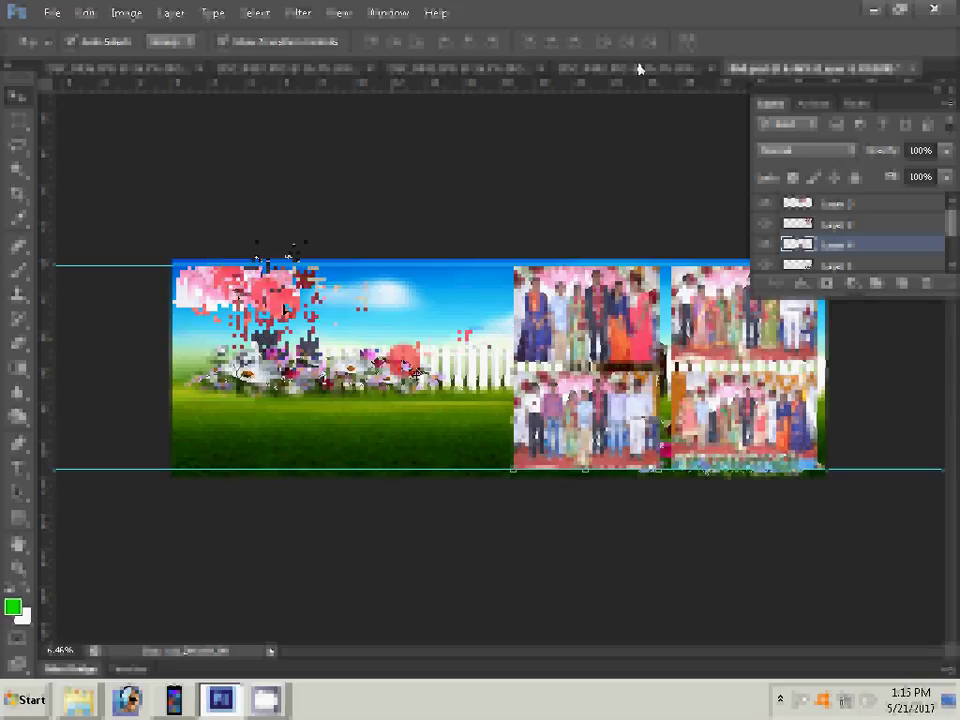
pyautogui.hotkey('ctrl', 'v')
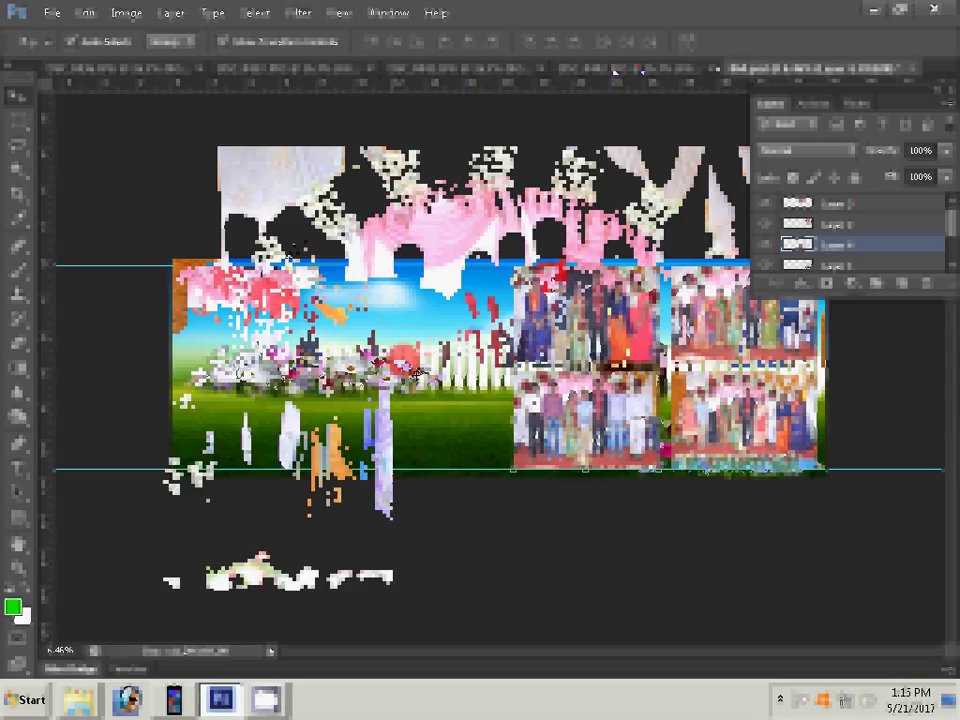
pyautogui.hotkey('ctrl', 'alt', 'i')
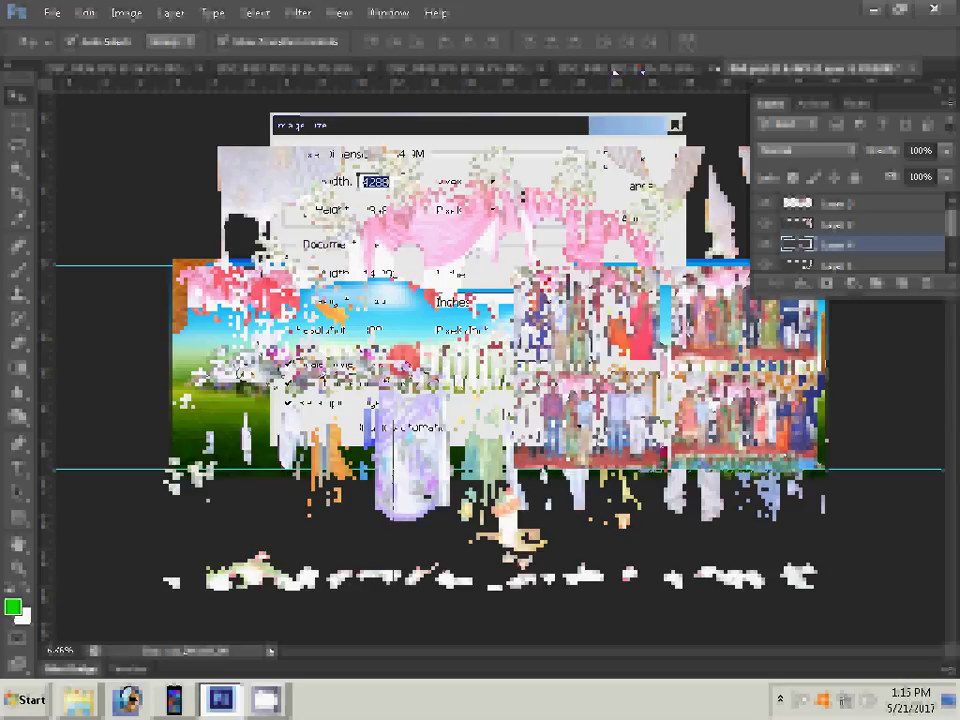
# - Resize the sixth photo to 8 inches wide and close its source without saving
pyautogui.write('8')
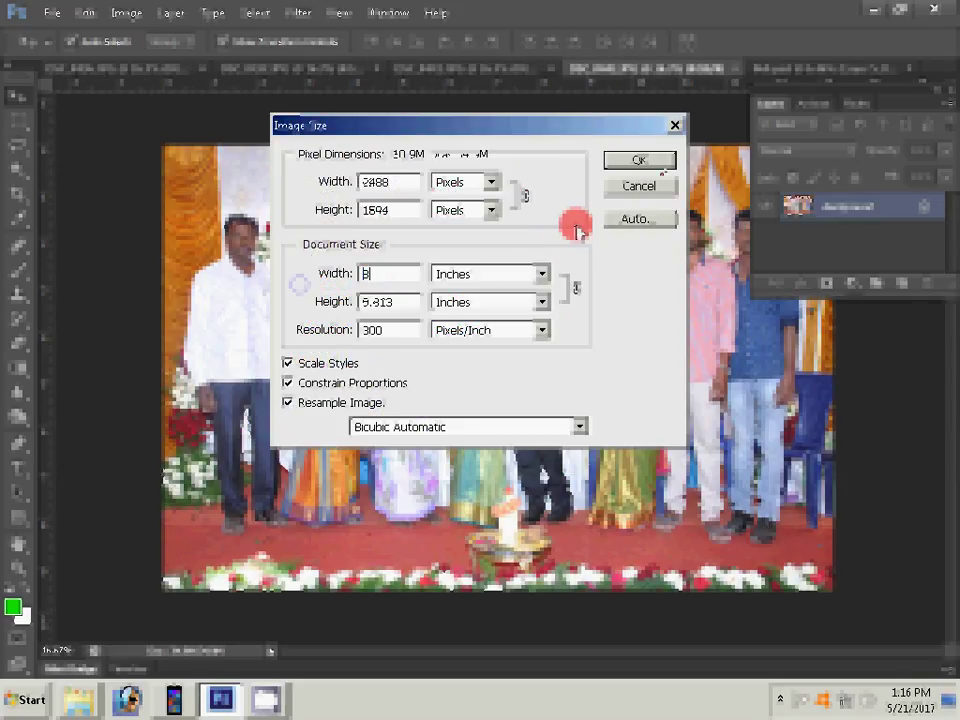
pyautogui.press('Return')
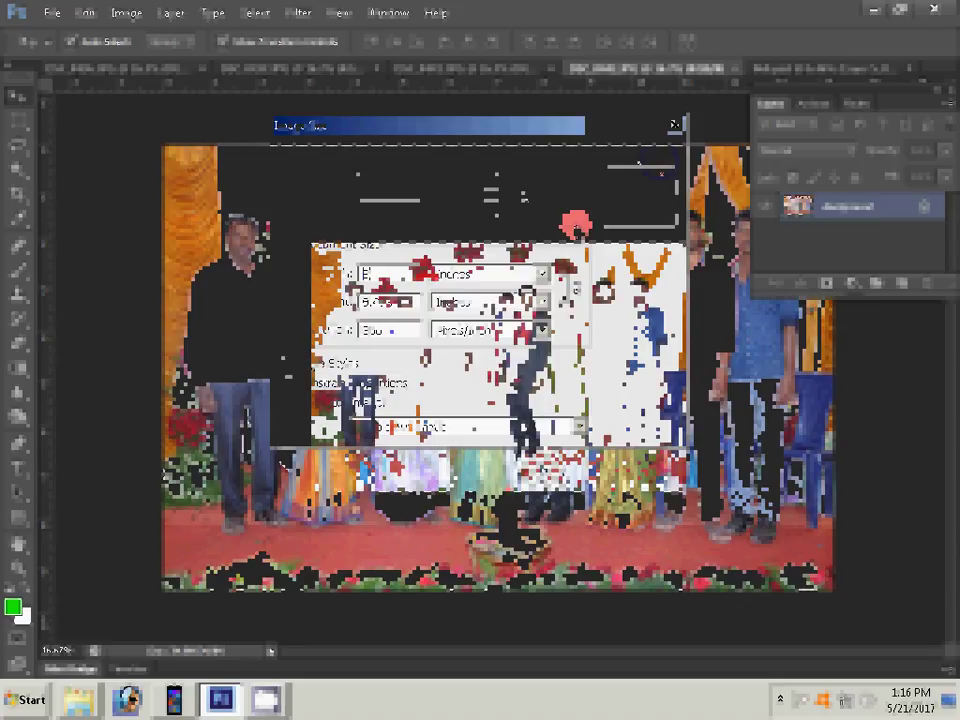
pyautogui.hotkey('ctrl', 'w')
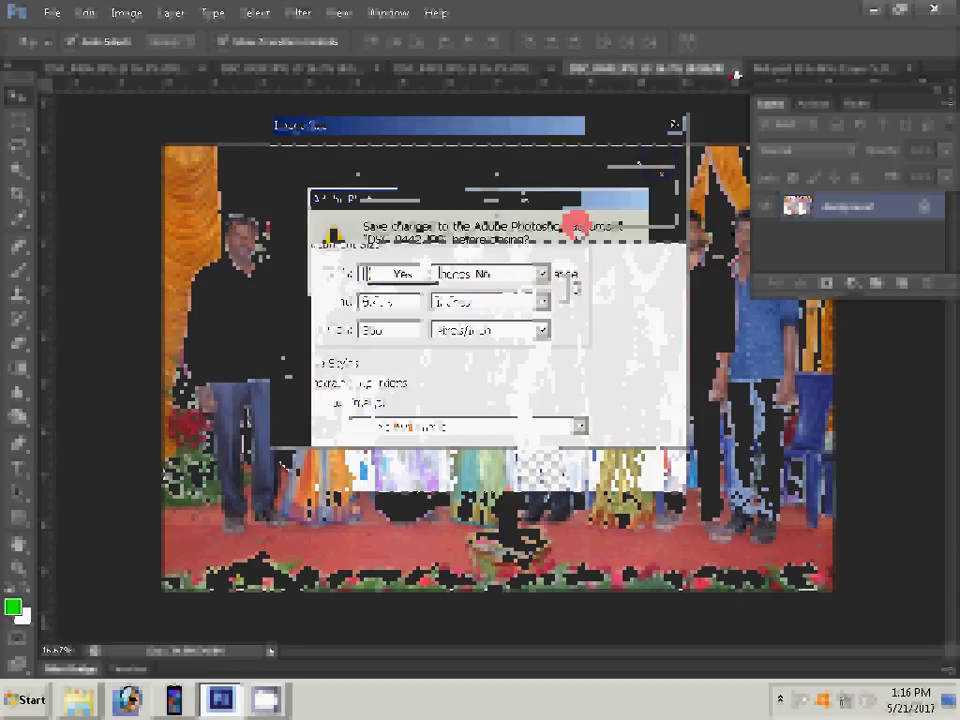
pyautogui.press('Return')
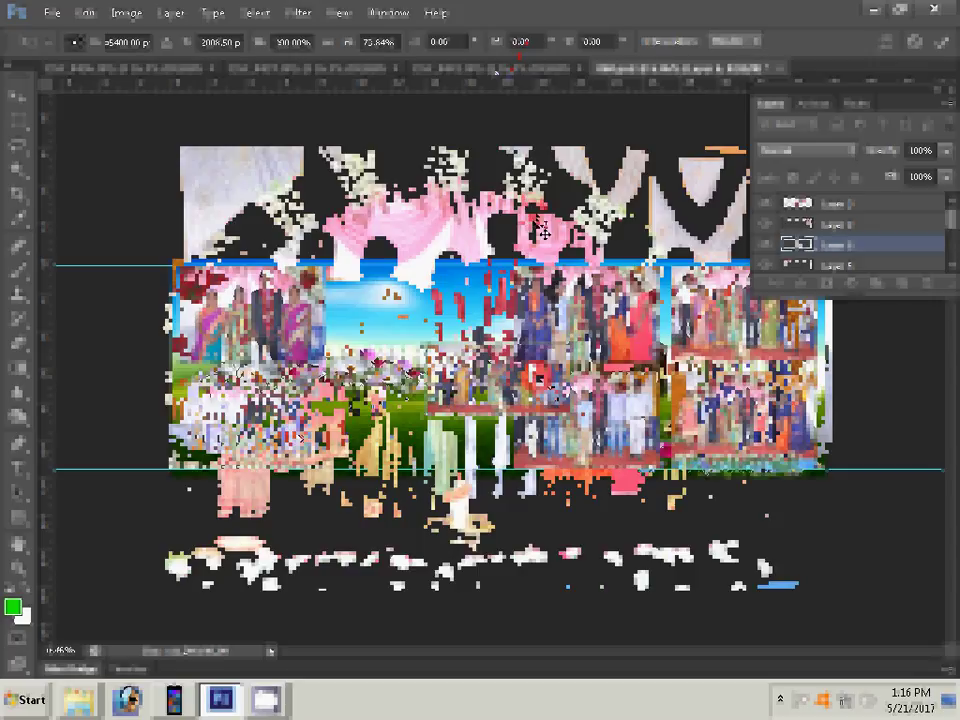
# - Resize the seventh photo to 8 inches wide and close its document
pyautogui.hotkey('ctrl', 'alt', 'i')
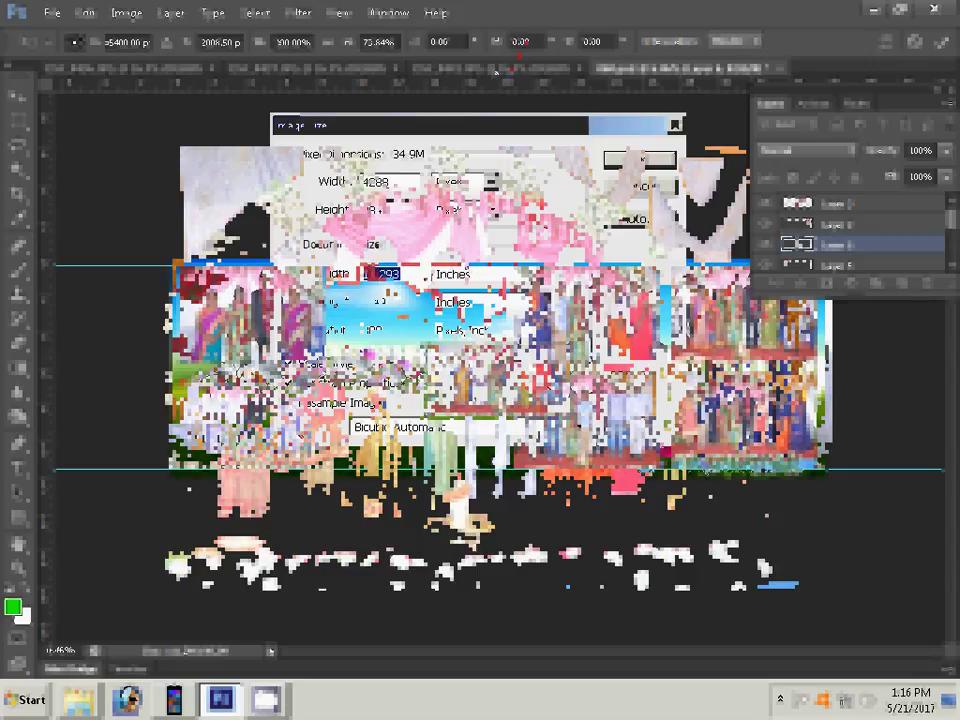
pyautogui.write('8')
pyautogui.click(630, 157)
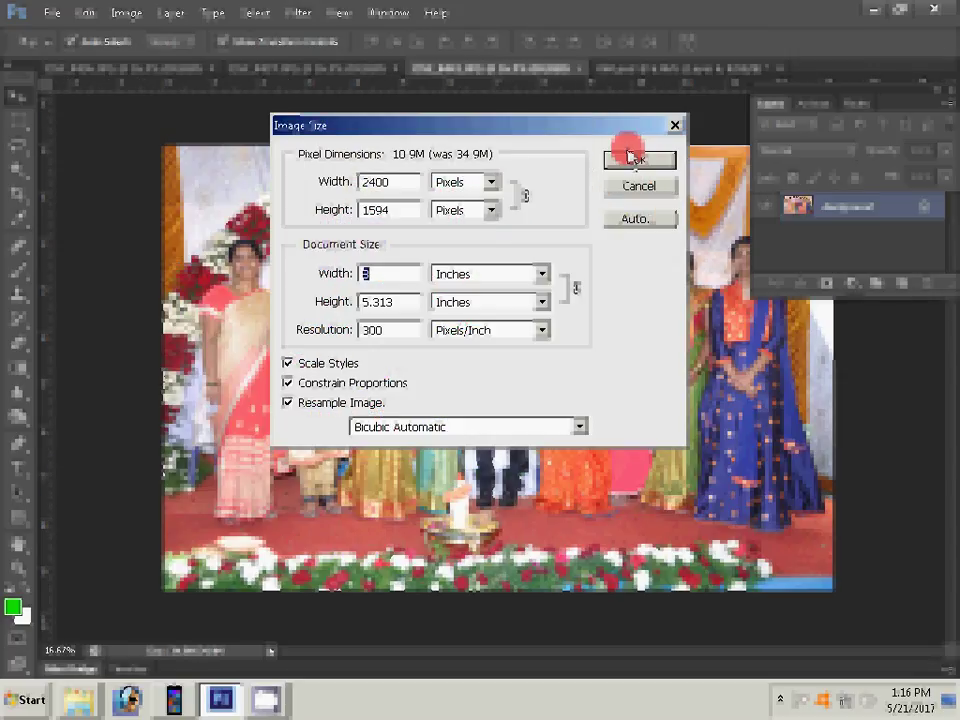
pyautogui.click(587, 71)
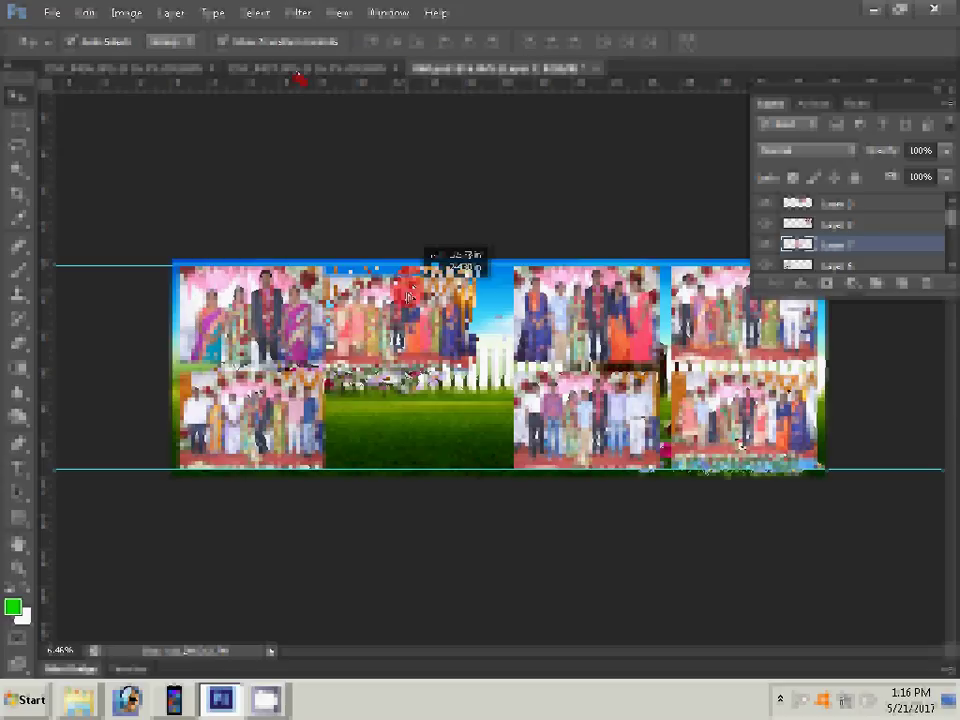
# - Nudge the photo into the top-middle slot, then paste, undo and re-paste a photo onto the collage
pyautogui.moveTo(407, 294); pyautogui.dragTo(415, 294)
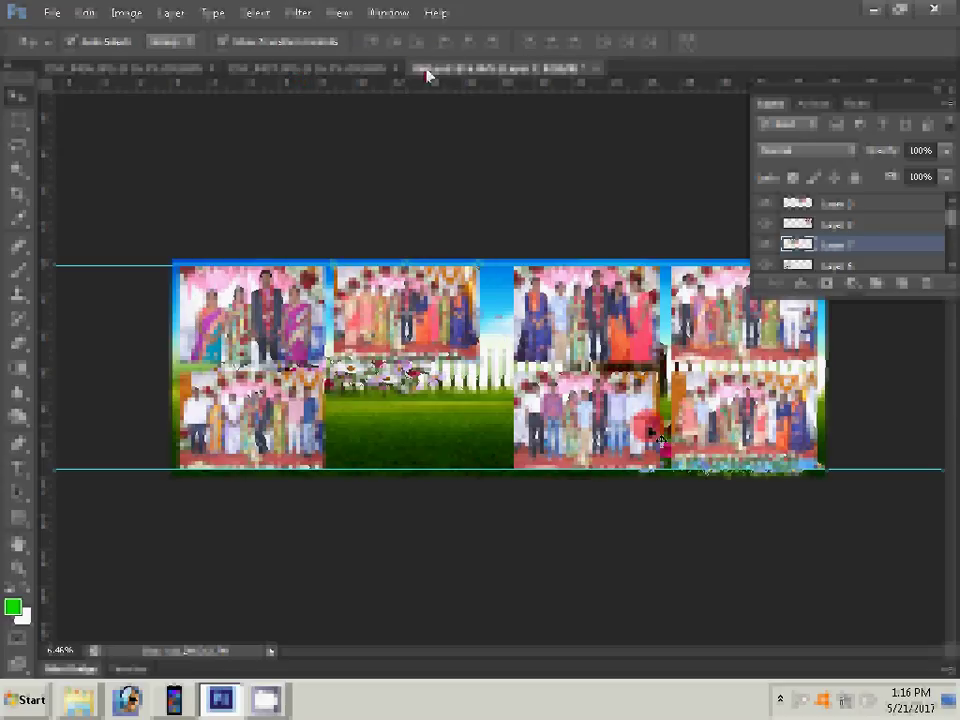
pyautogui.hotkey('ctrl', 'v')
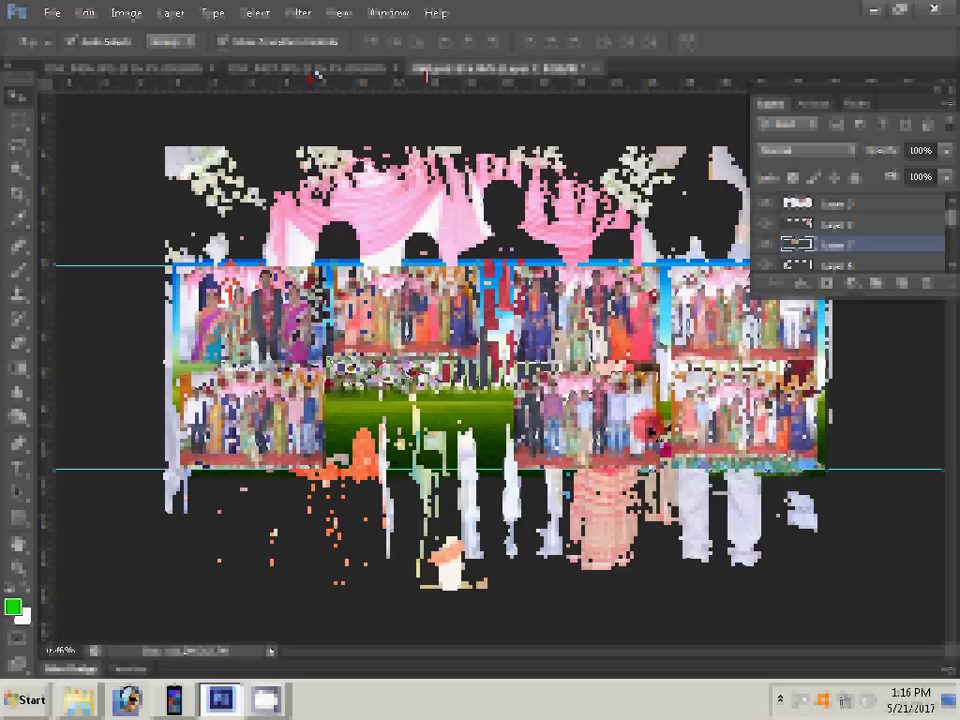
pyautogui.hotkey('ctrl', 'alt', 'g')
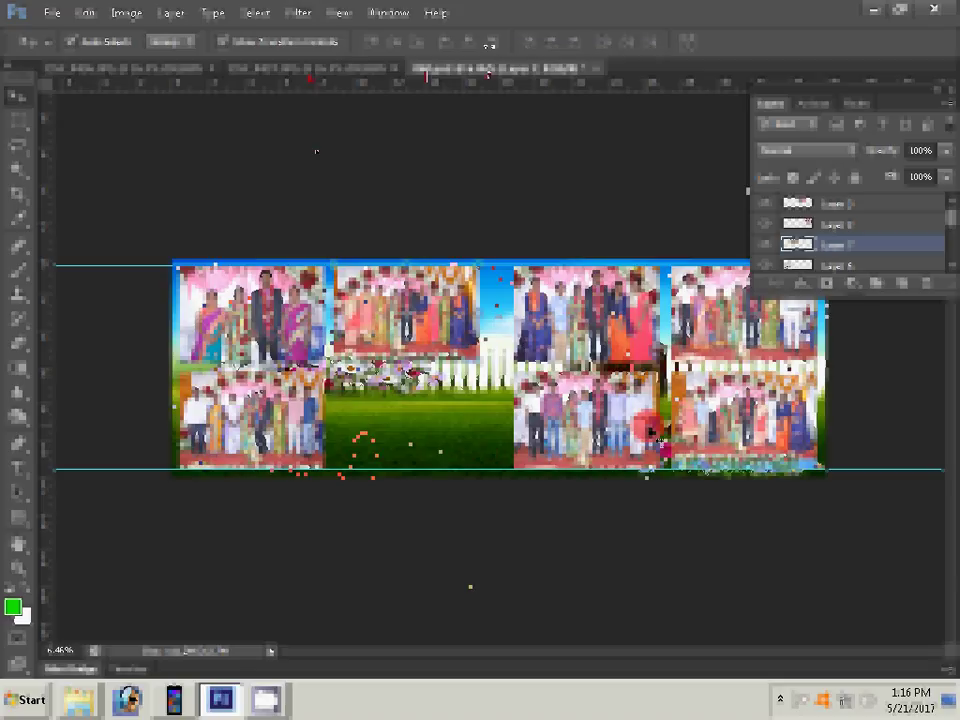
pyautogui.click(572, 156)
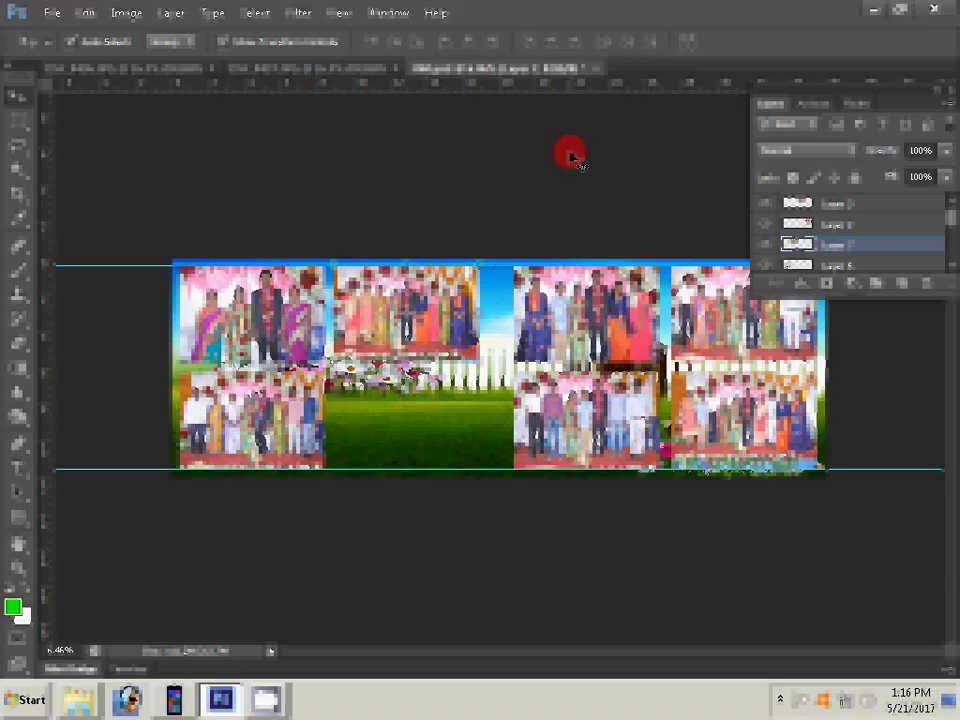
pyautogui.hotkey('ctrl', 'v')
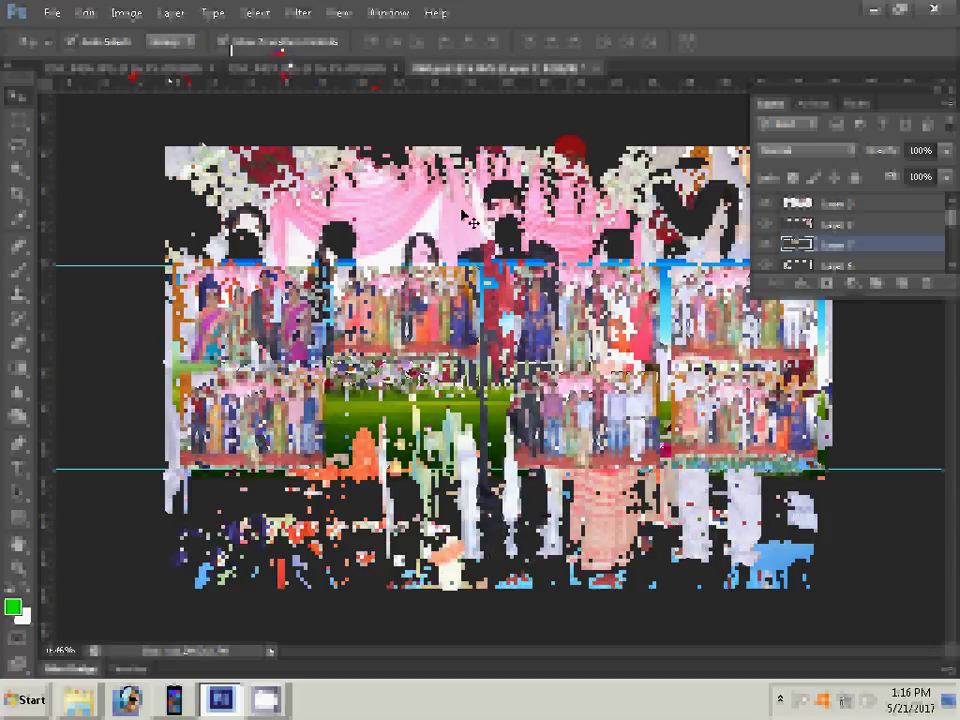
# - Resize the last group photo with width value 3 and close it without saving
pyautogui.hotkey('ctrl', 'alt', 'i')
pyautogui.press('Tab')
pyautogui.press('Tab')
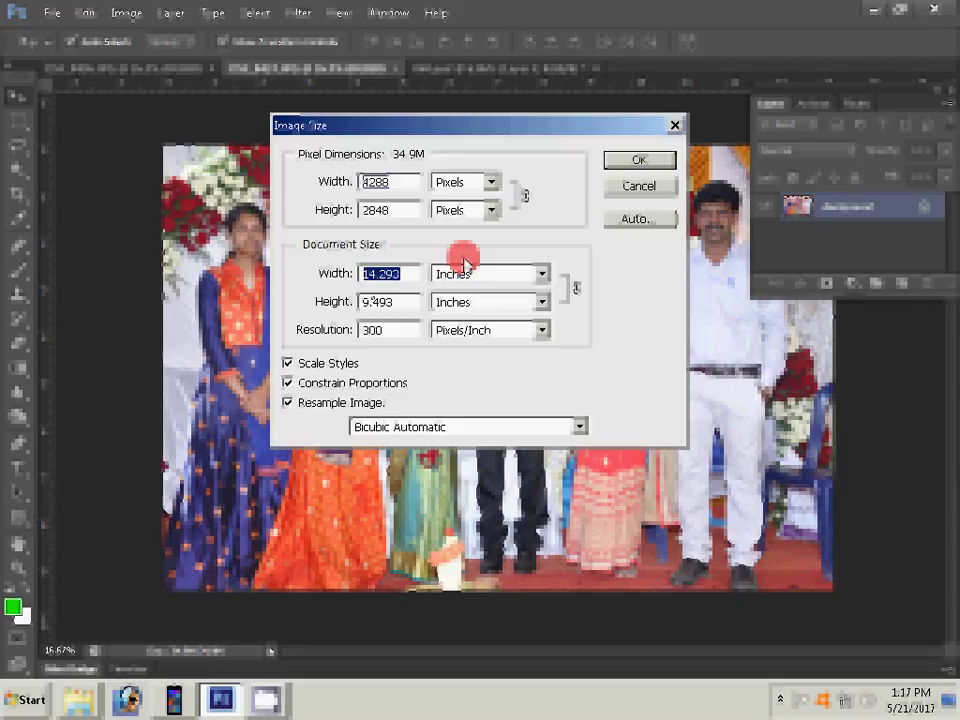
pyautogui.write('3')
pyautogui.press('Return')
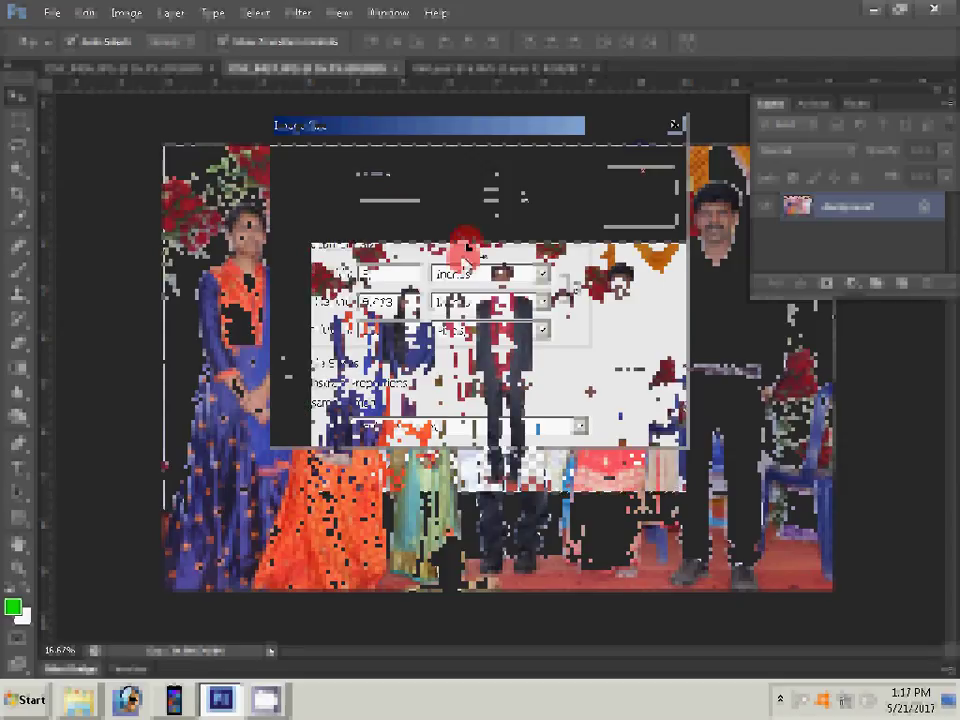
pyautogui.click(397, 69)
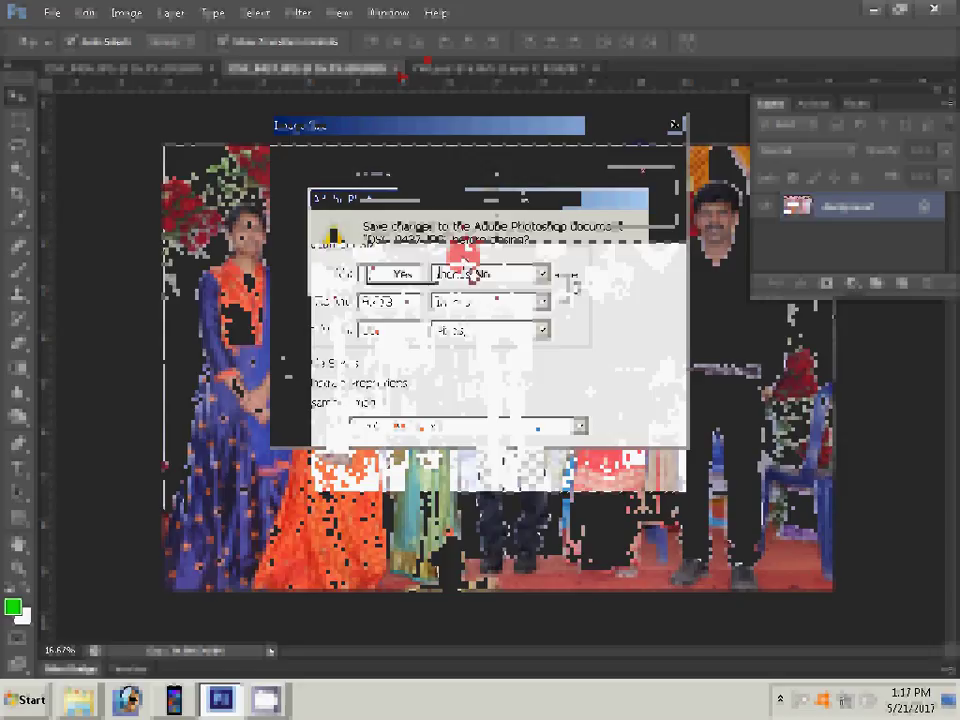
pyautogui.click(352, 108)
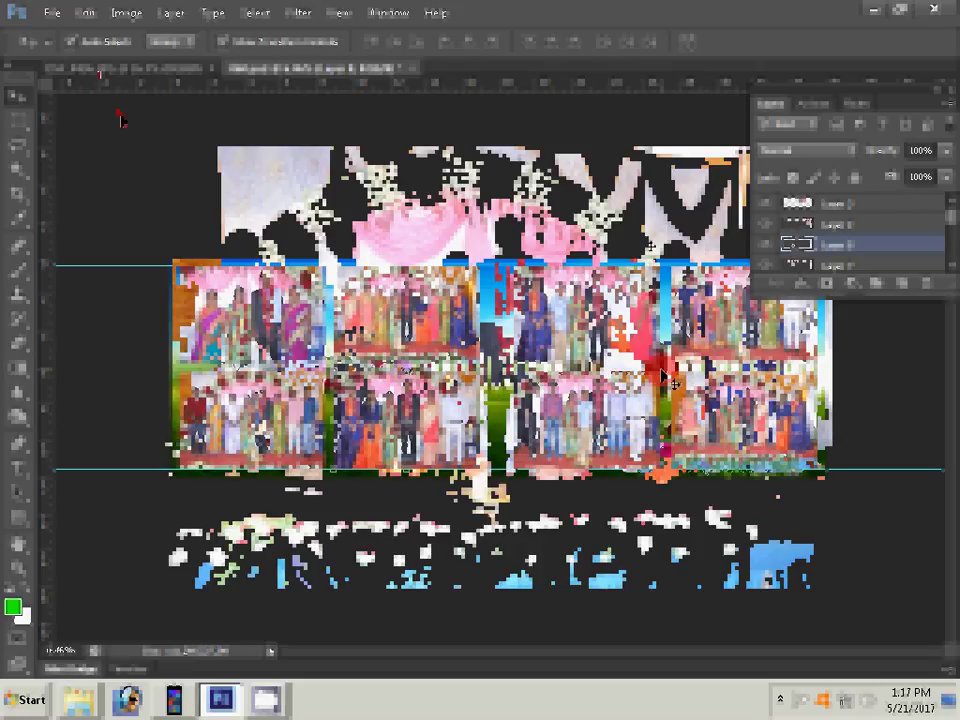
# - Resize DSC_0436.JPG to 2488 px wide, then close it without saving changes
pyautogui.hotkey('ctrl', 'alt', 'i')
pyautogui.write('2488')
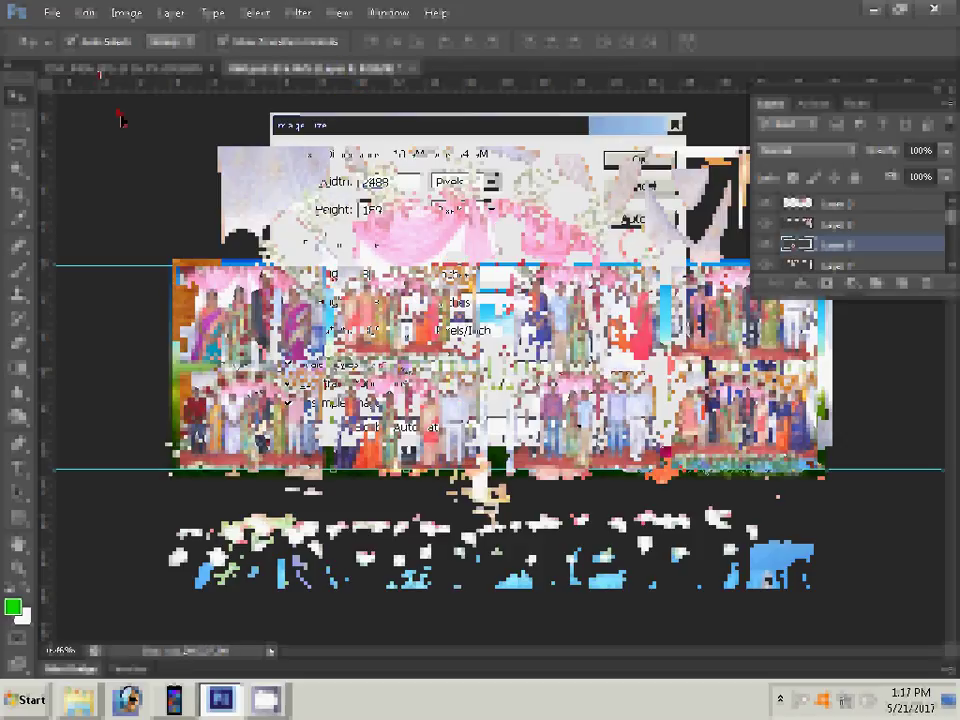
pyautogui.press('Return')
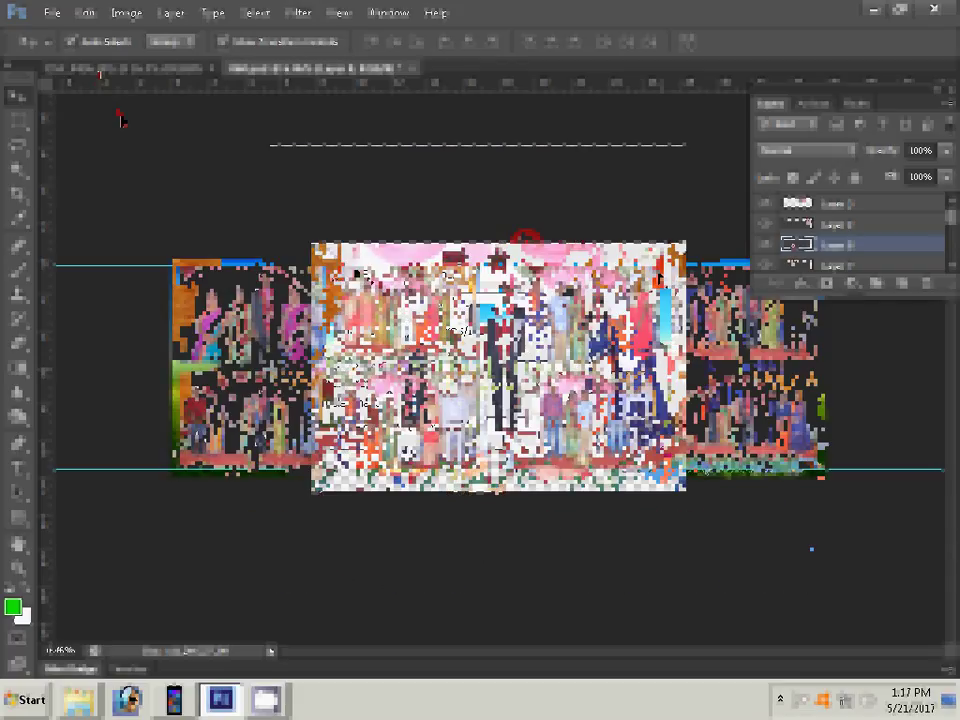
pyautogui.click(210, 69)
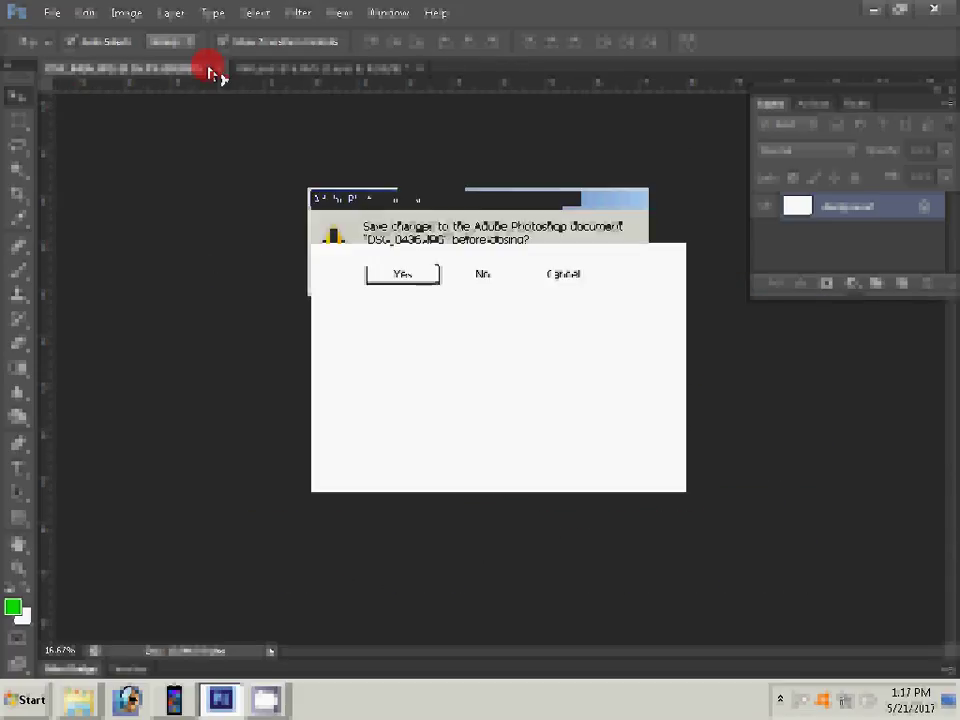
pyautogui.click(460, 275)
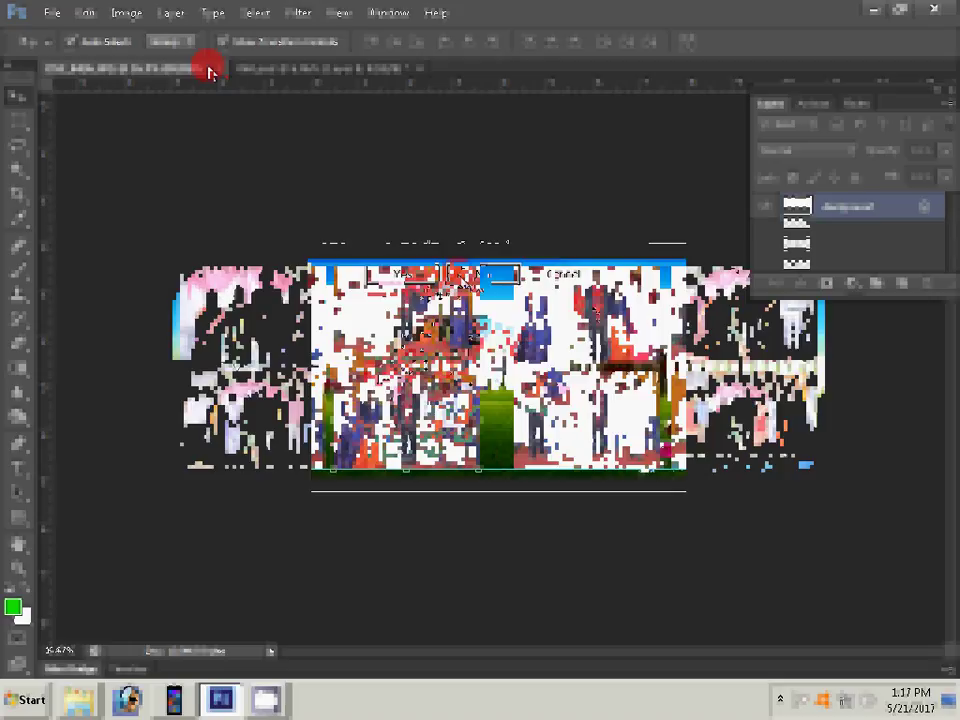
# - Close the remaining photo and give the collage layer a red 22 px Stroke effect
pyautogui.click(766, 260)
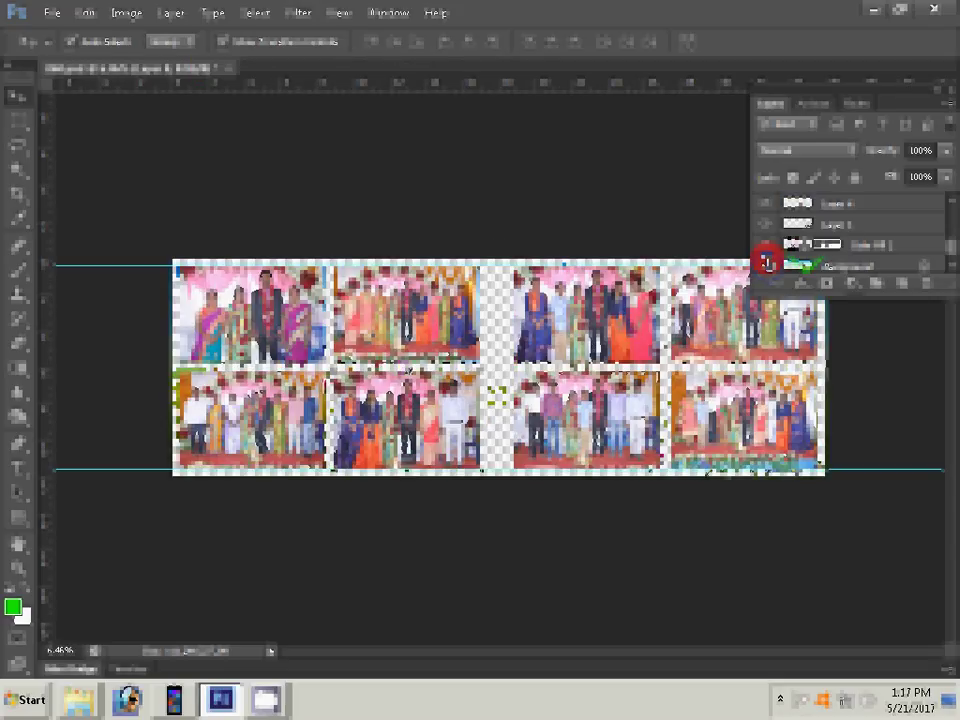
pyautogui.click(801, 283)
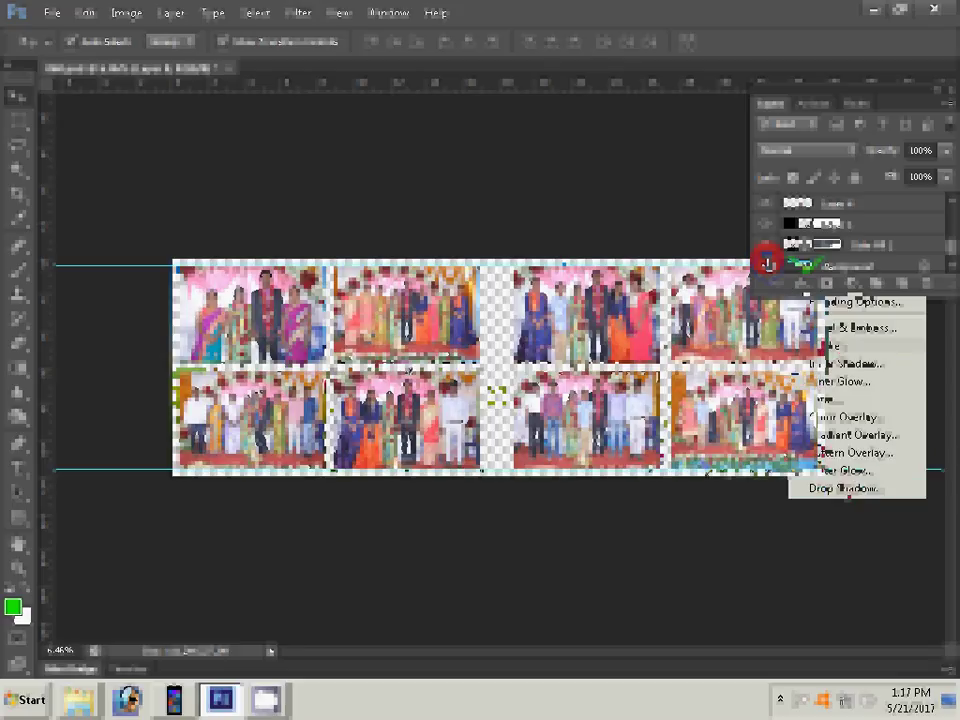
pyautogui.click(840, 345)
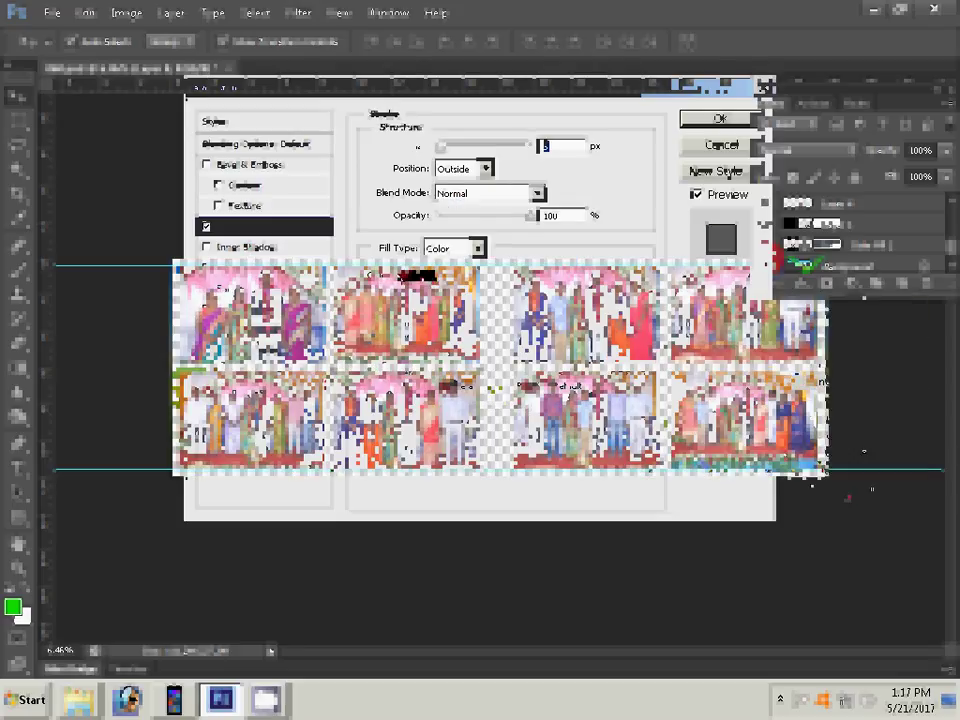
pyautogui.click(407, 275)
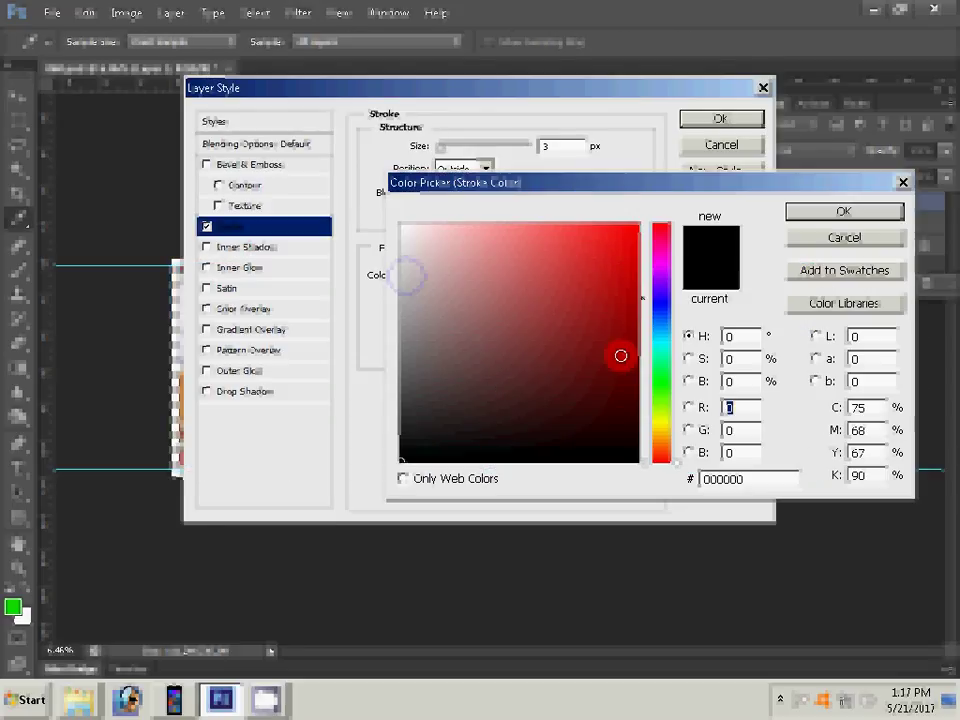
pyautogui.write('18')
pyautogui.click(843, 212)
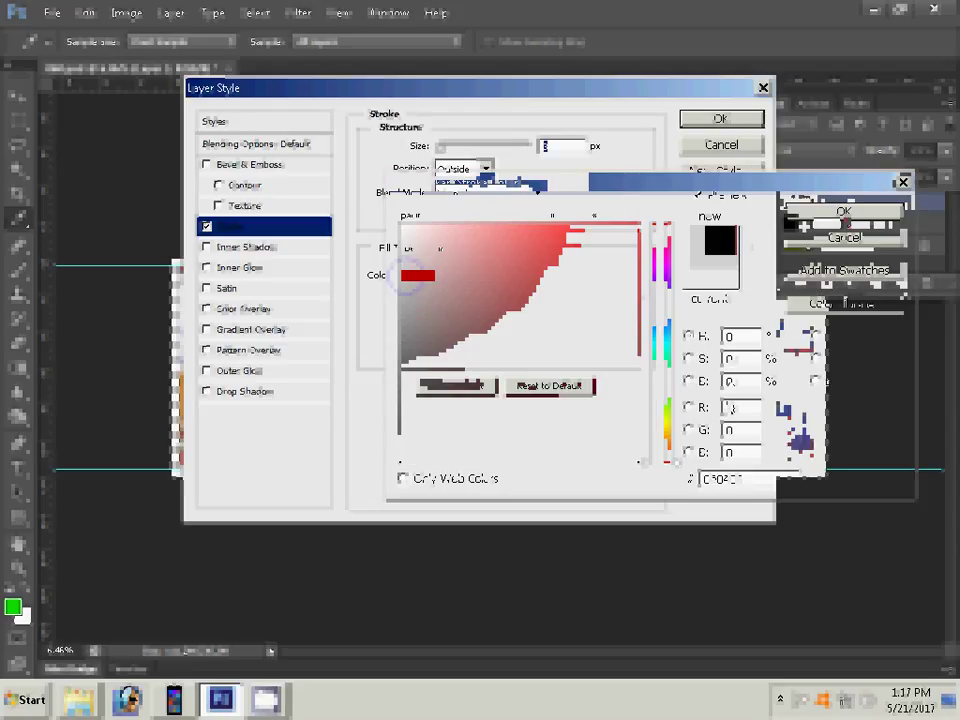
pyautogui.write('22')
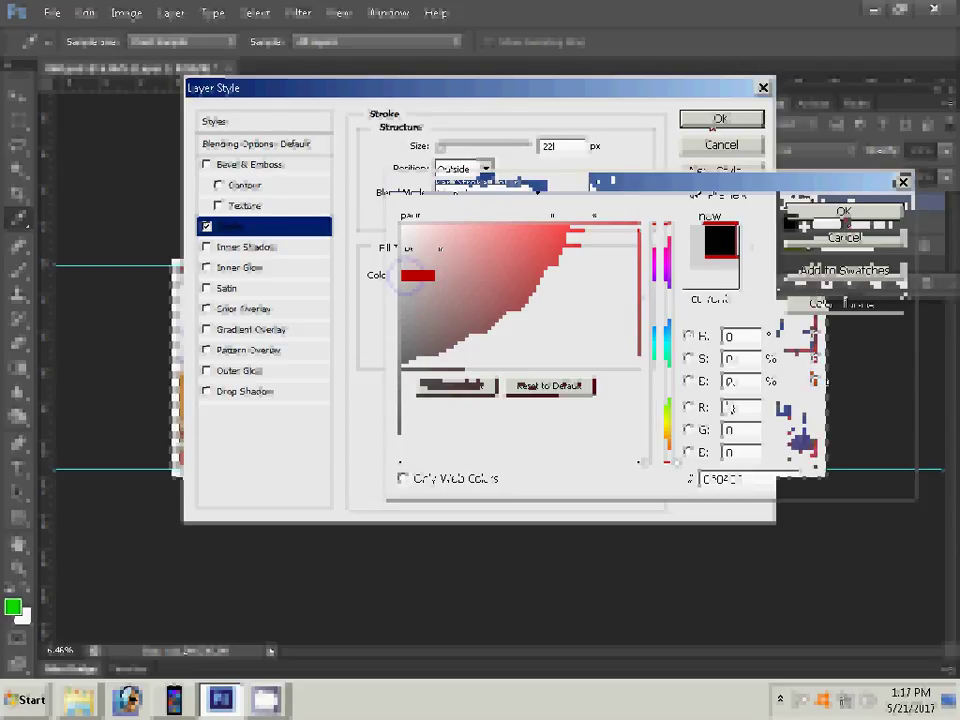
pyautogui.click(719, 120)
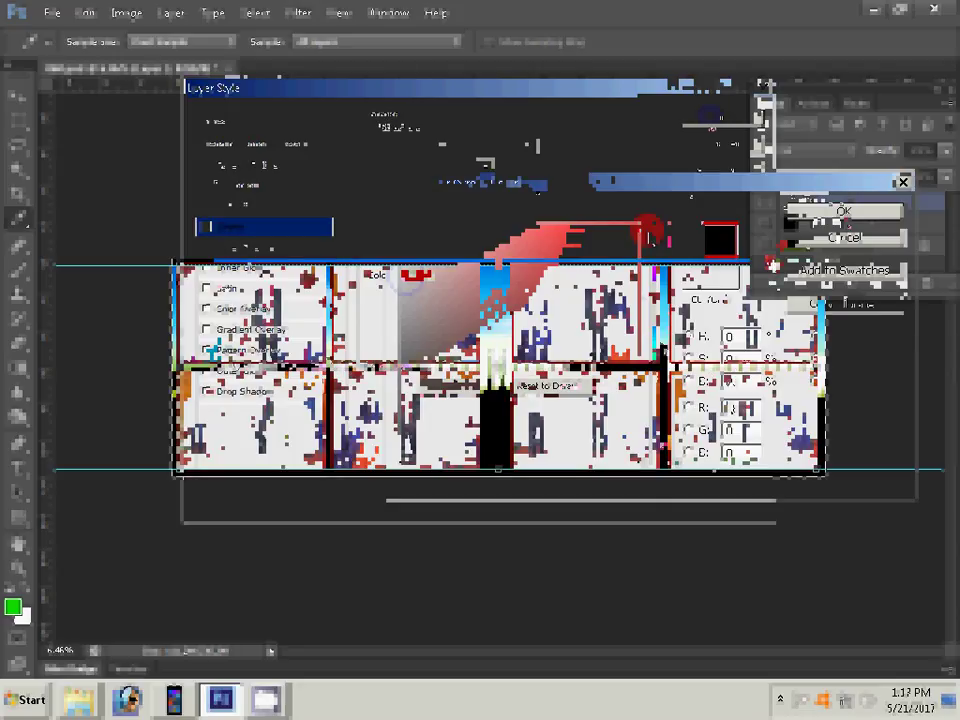
# - Save the album collage as a Photoshop PSD file named '48'
pyautogui.hotkey('ctrl', 'shift', 's')
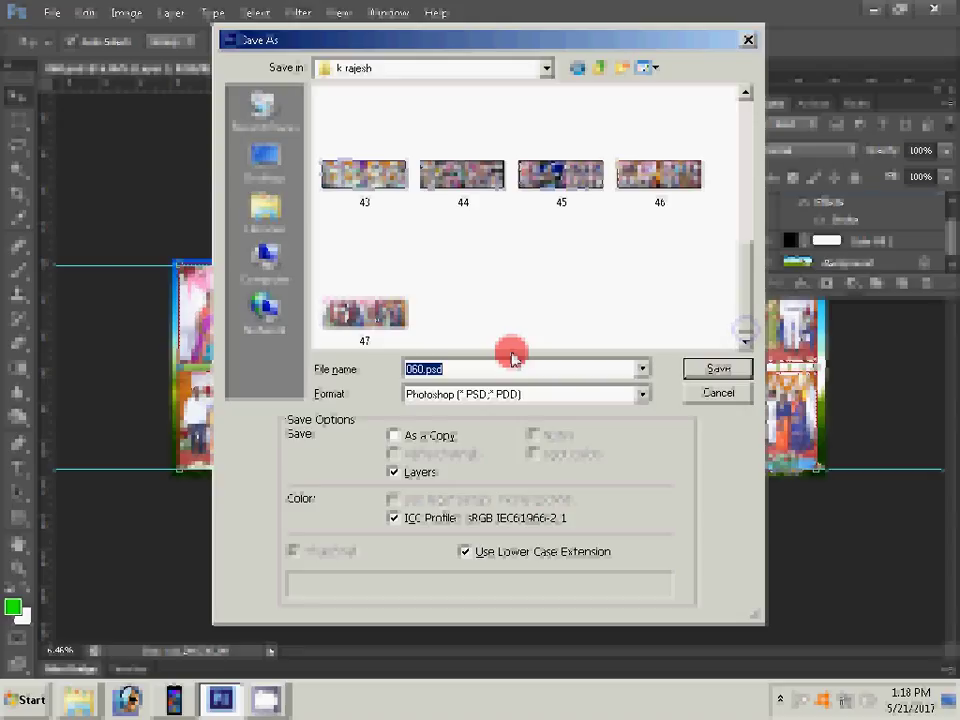
pyautogui.write('48')
pyautogui.press('Return')
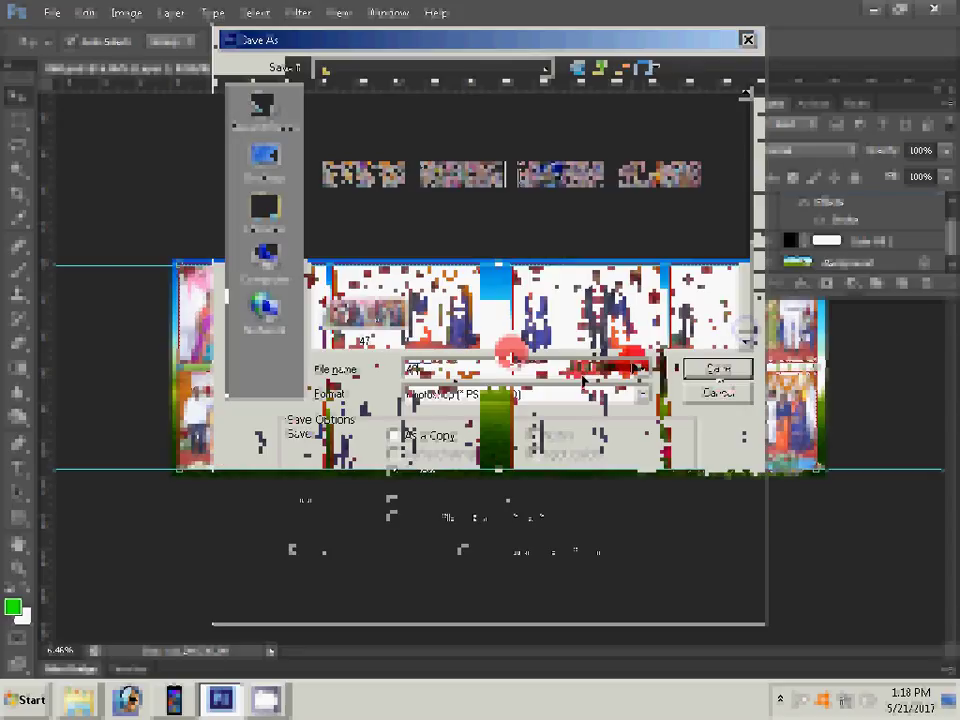